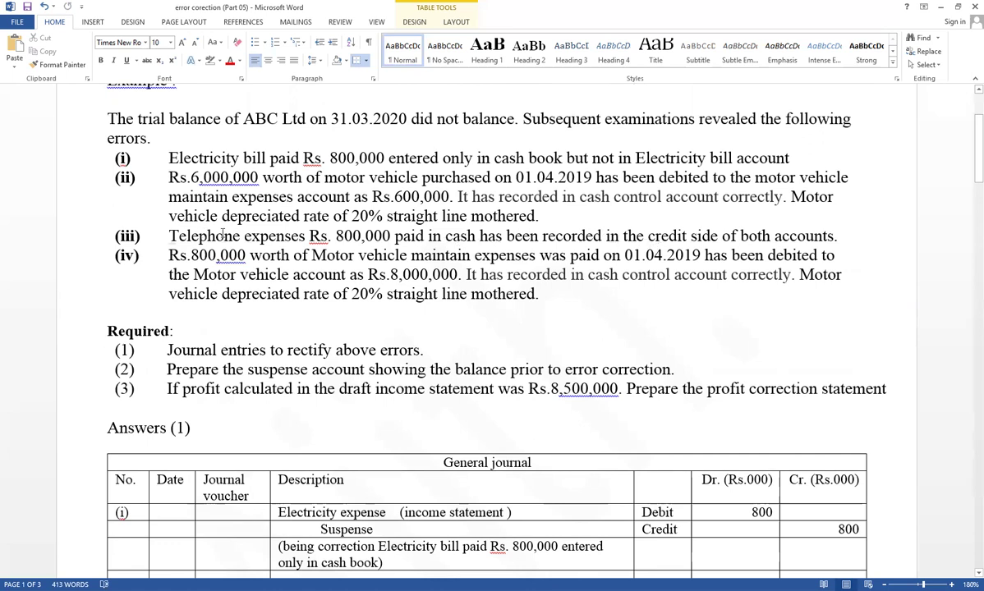
Step: Enter 'Telephone expenses' with 1,600 on the Suspense credit side, below Motor vehicle 5,400
drag(170, 237, 305, 236)
key(ctrl+c)
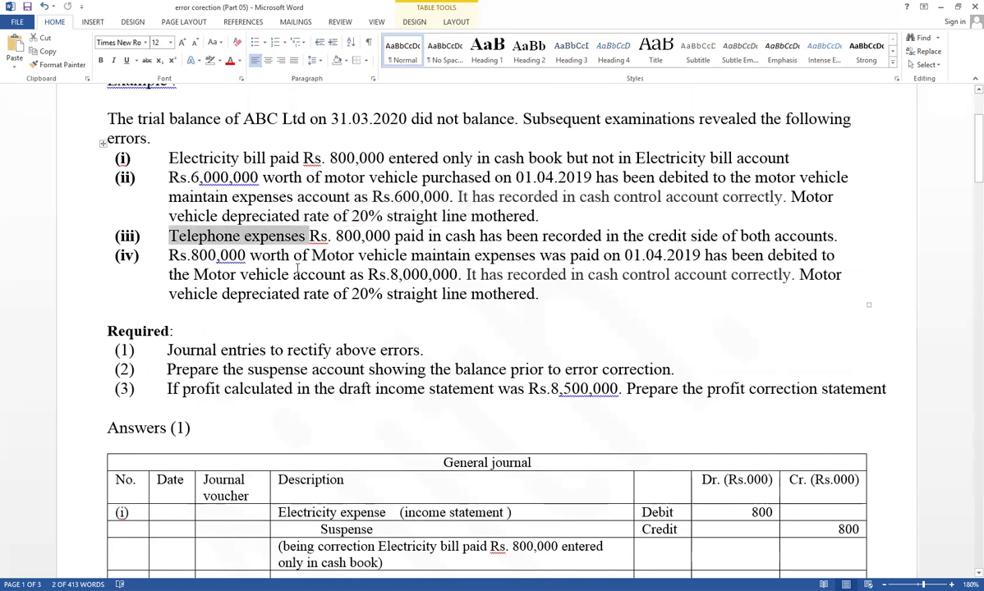
scroll(353, 288, down, 10)
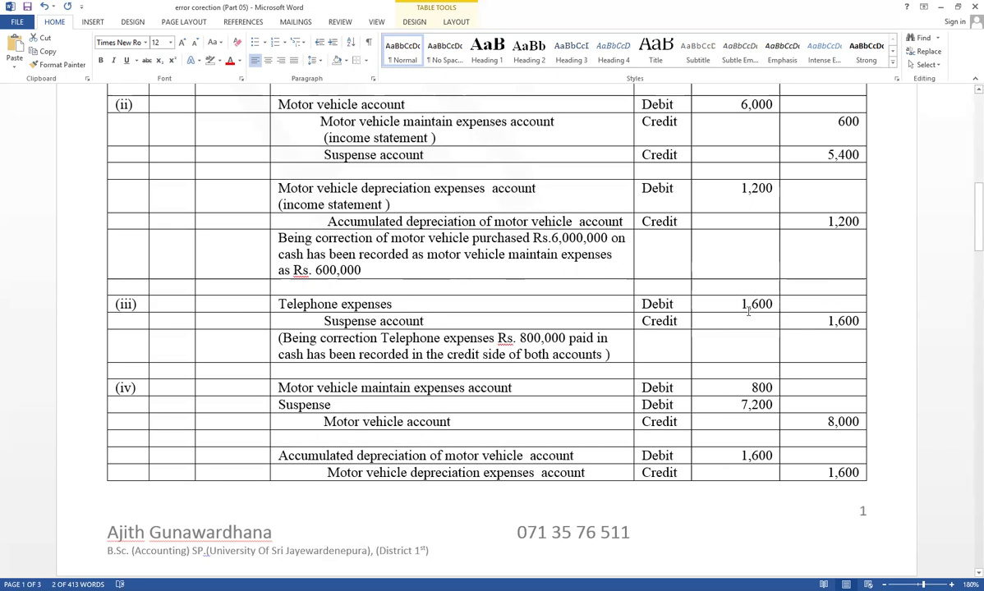
scroll(843, 370, down, 6)
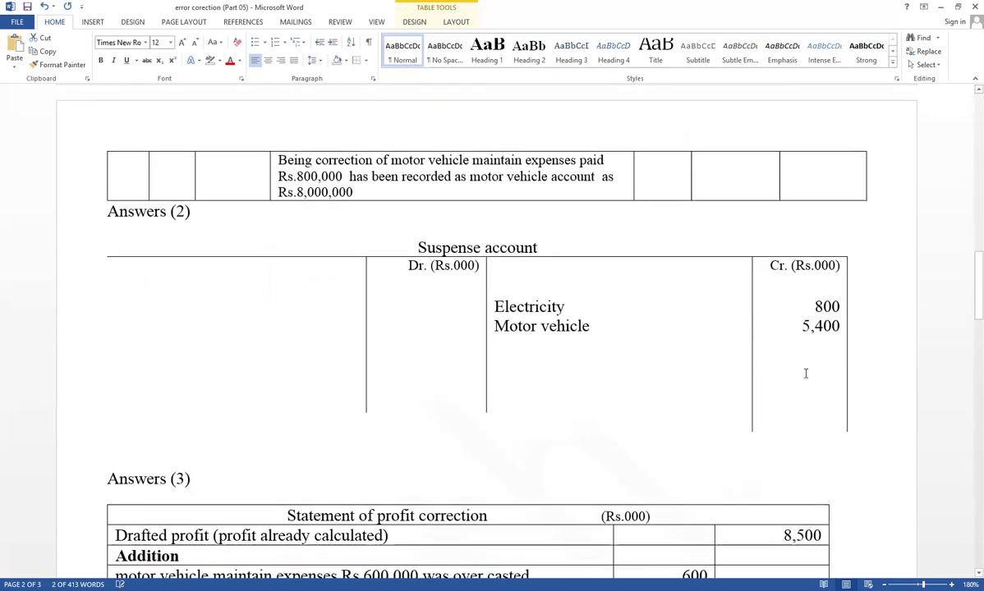
click(809, 349)
text(1,600)
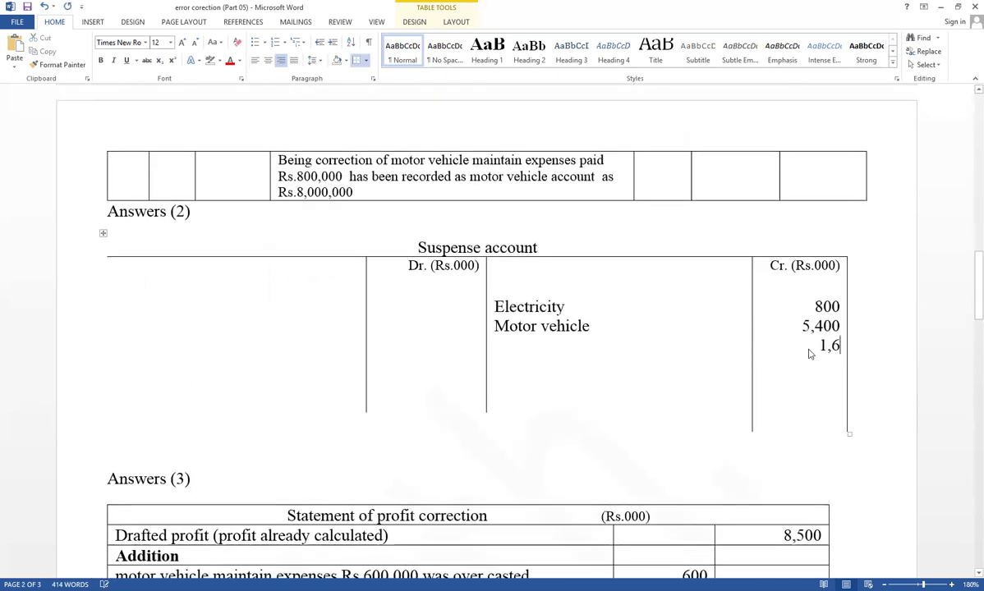
click(575, 347)
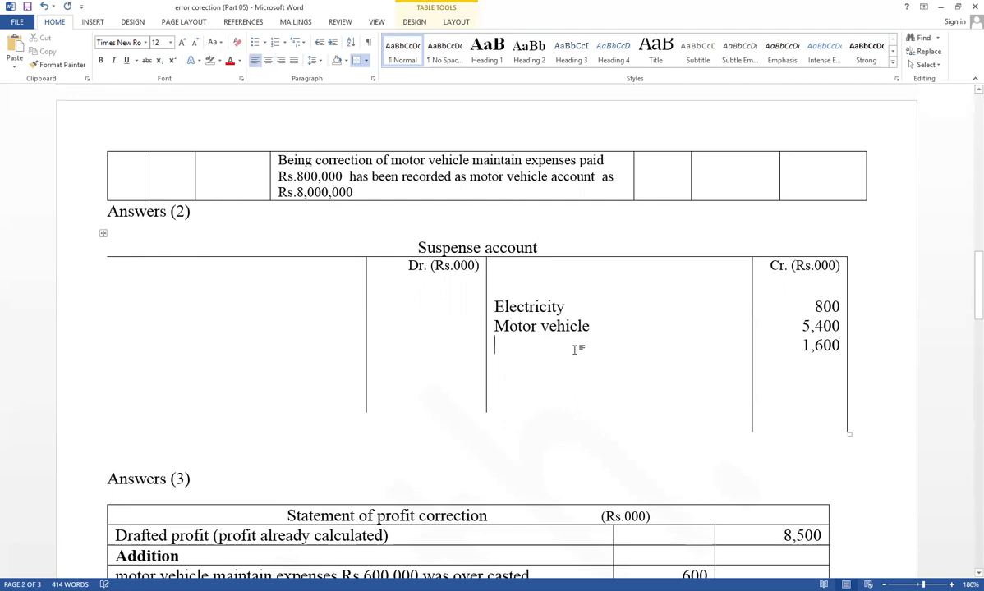
key(ctrl+v)
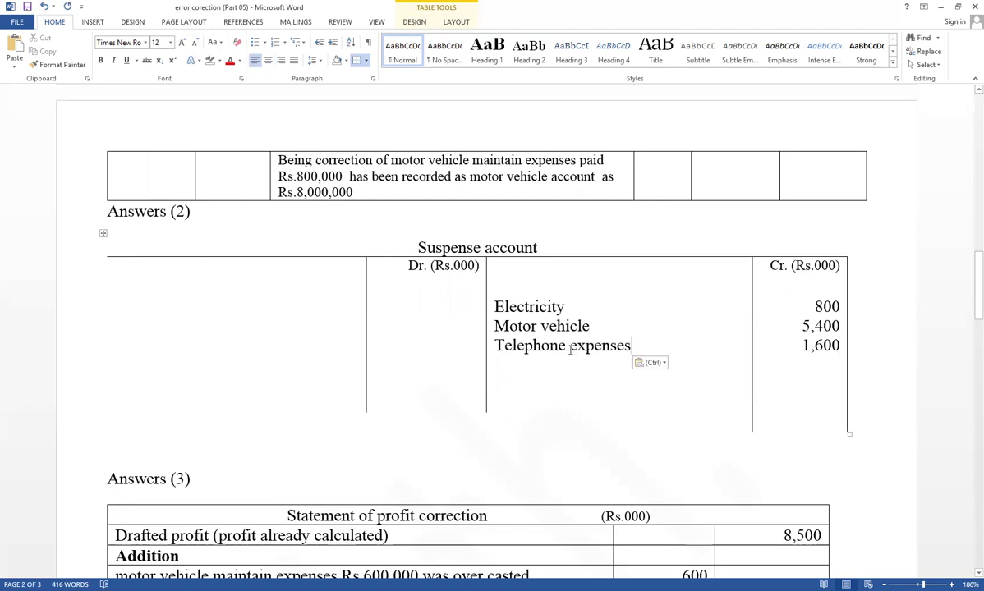
scroll(572, 349, up, 12)
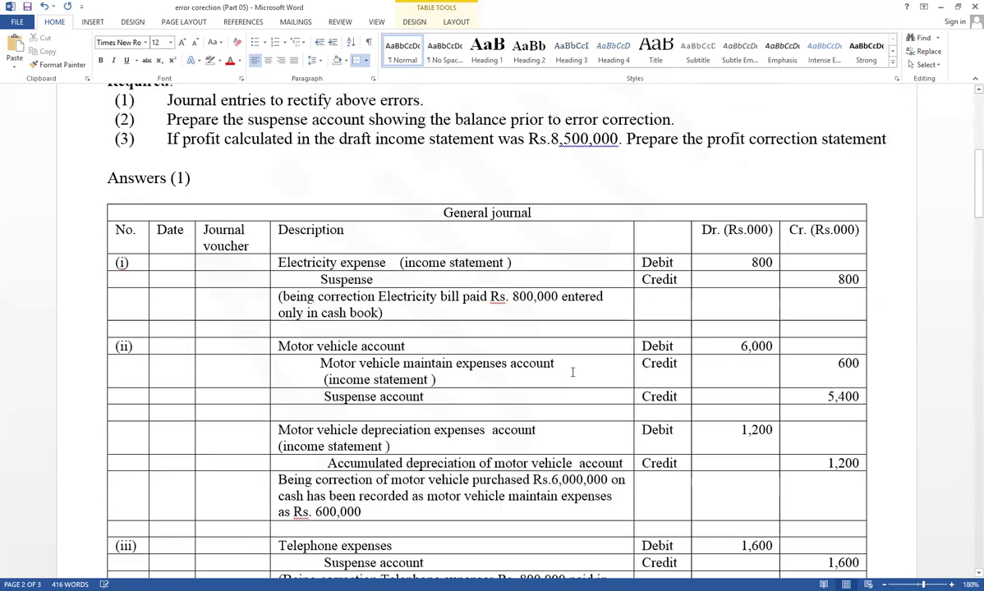
Step: Review the question, then place the cursor in the empty row under the depreciation deduction
scroll(572, 372, up, 3)
scroll(526, 277, up, 4)
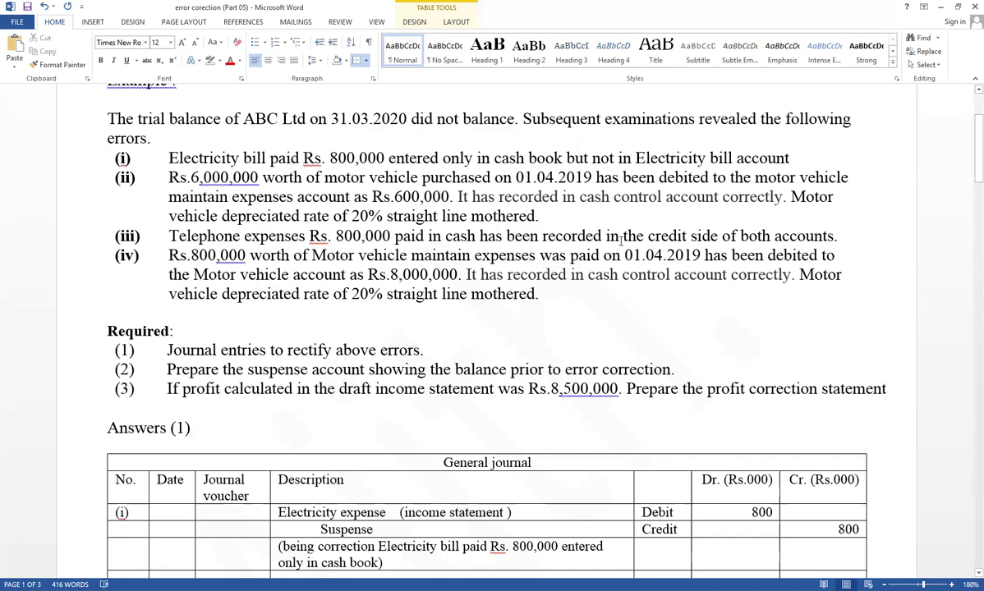
scroll(573, 369, down, 10)
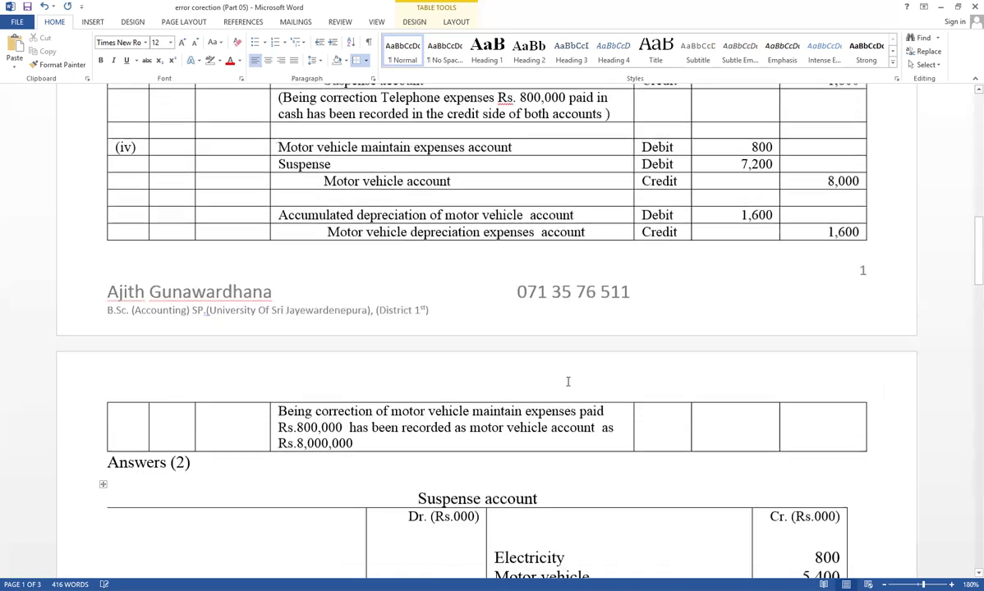
scroll(567, 382, down, 10)
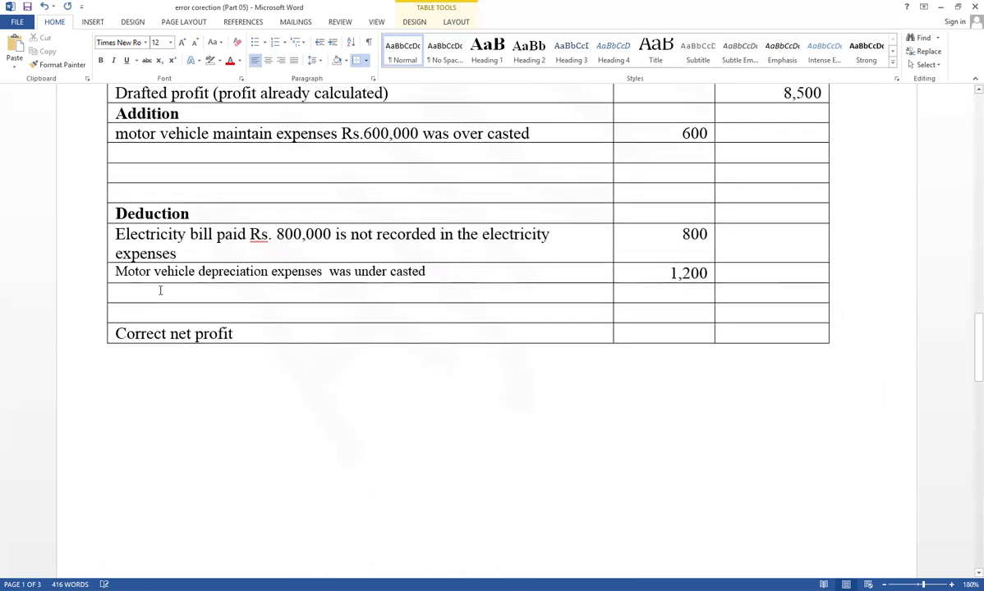
click(160, 290)
Step: Fill the new deduction row with 'Telephone expenses is recorded as income' and amount 1,600
key(ctrl+v)
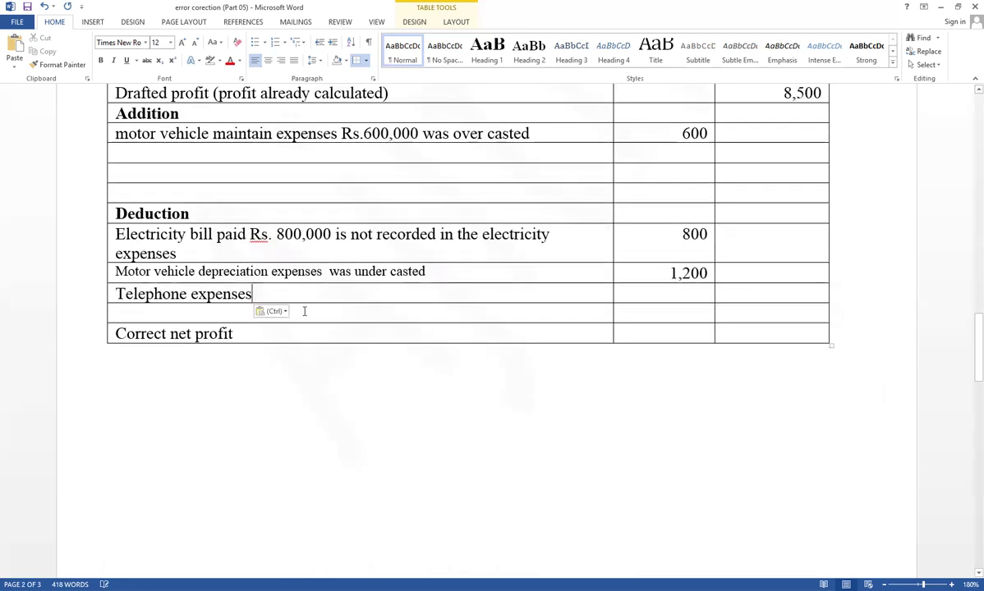
click(680, 296)
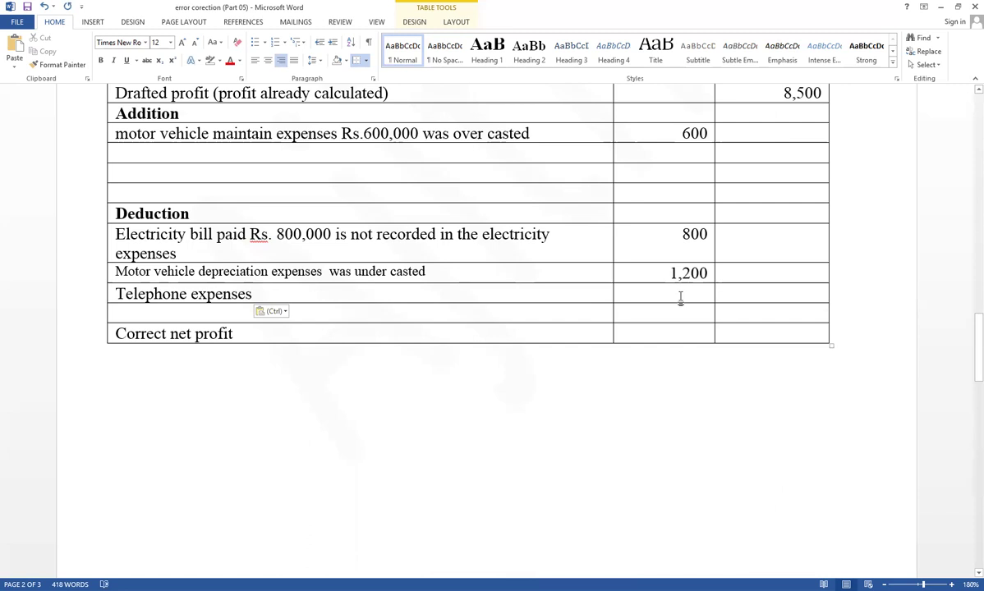
text(1,600)
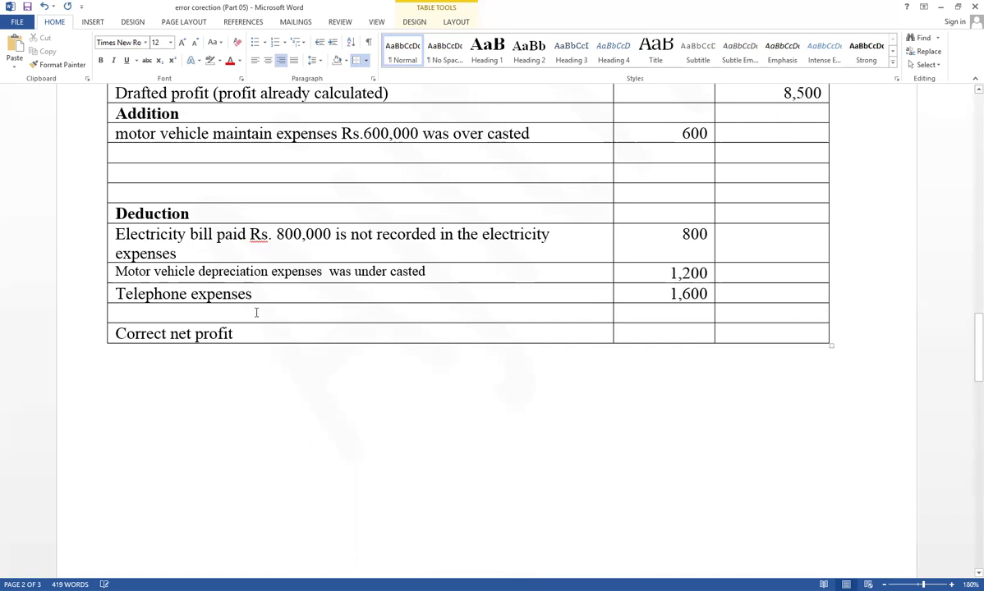
click(256, 294)
text(is rec)
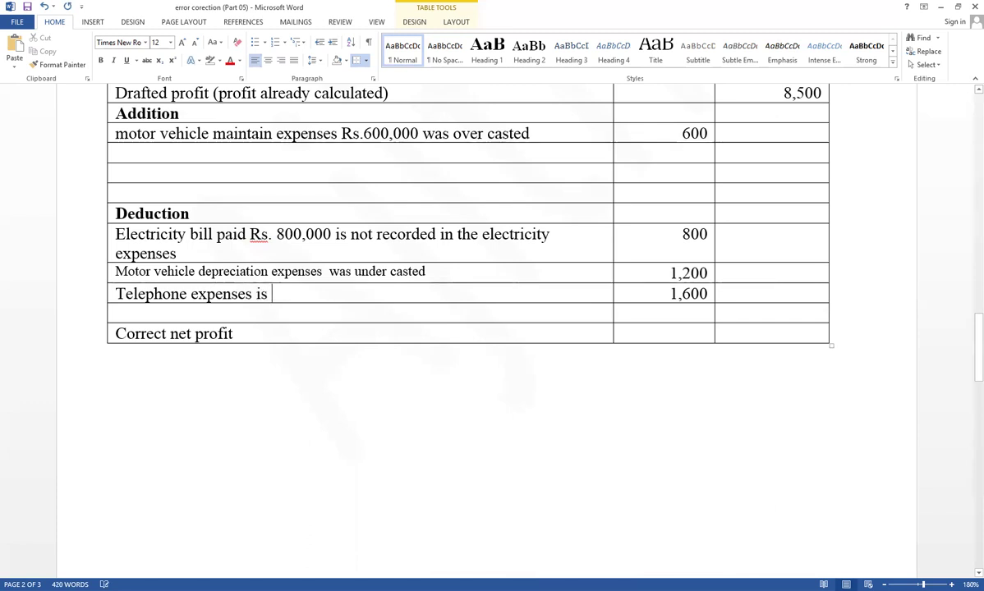
text(ord)
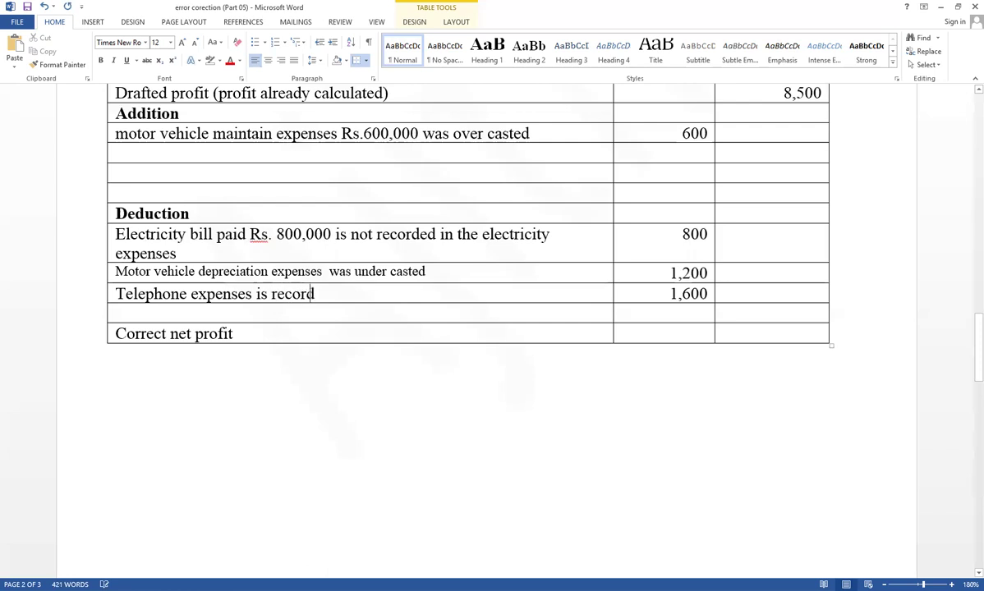
text(ed as income)
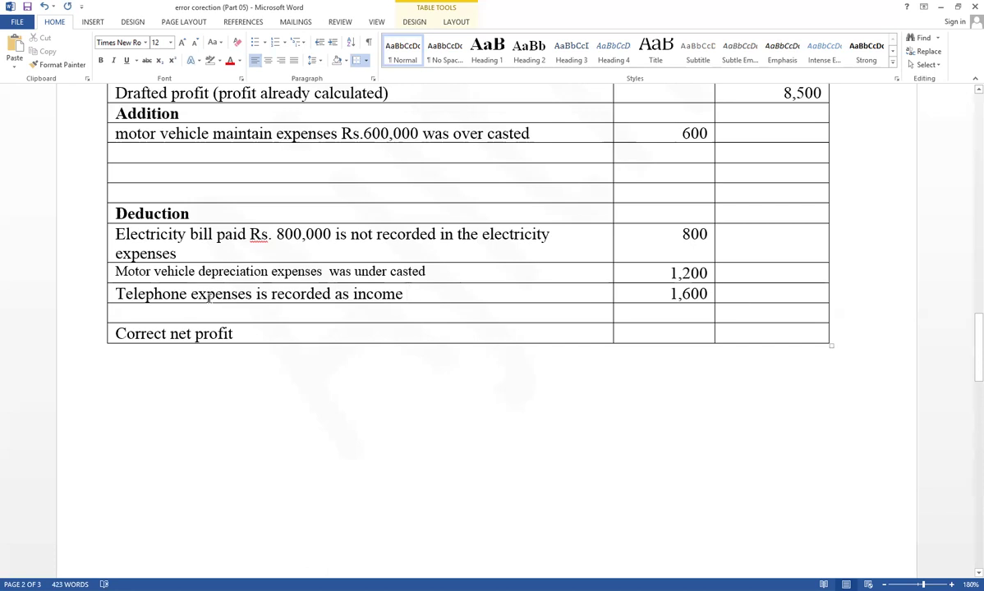
Step: Review the question, then place the cursor after 'Motor vehicle maintain expenses account' in entry (iv)
scroll(348, 306, up, 3)
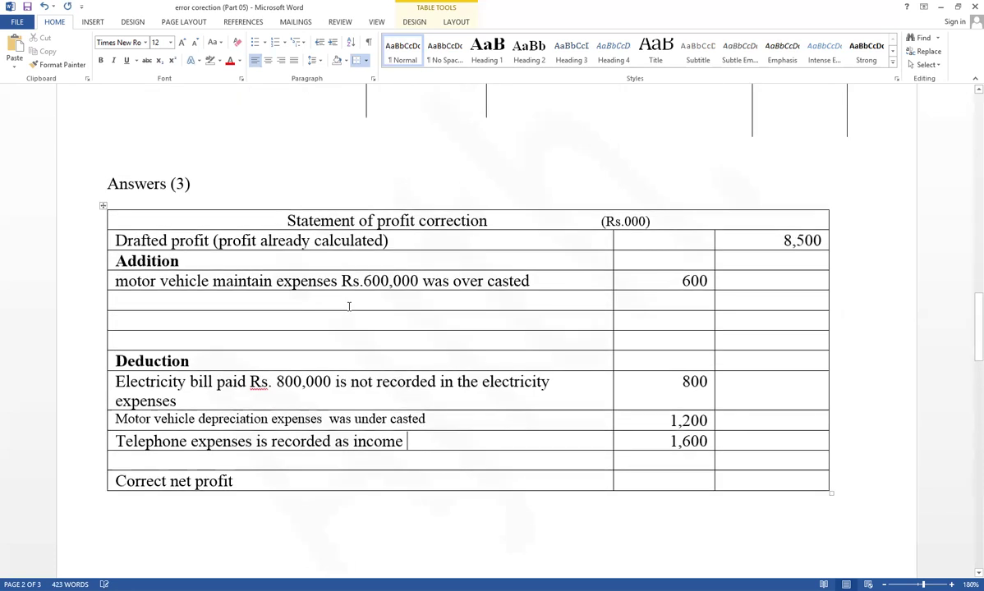
scroll(349, 306, up, 15)
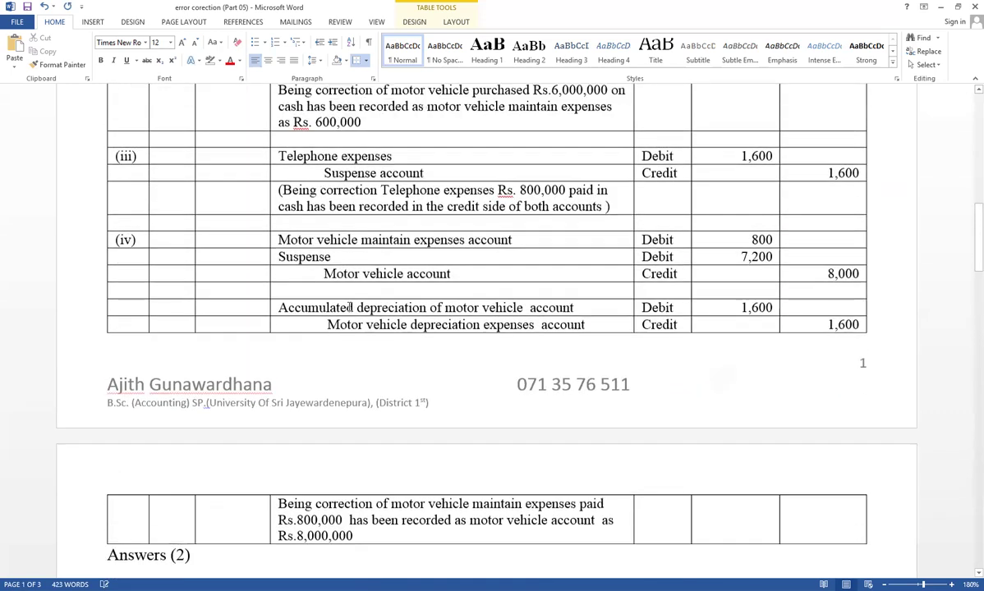
scroll(350, 308, up, 10)
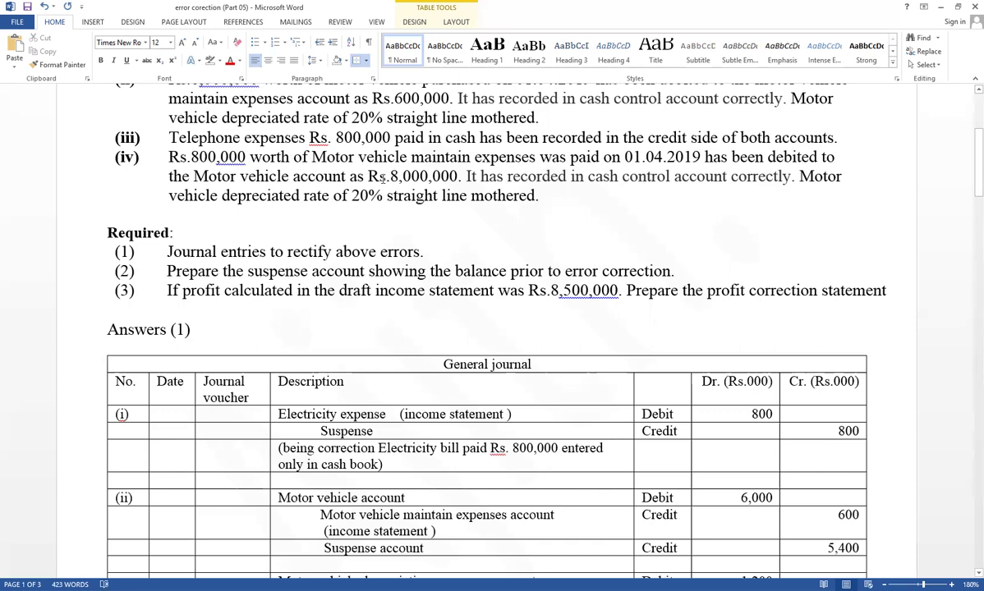
scroll(382, 177, down, 10)
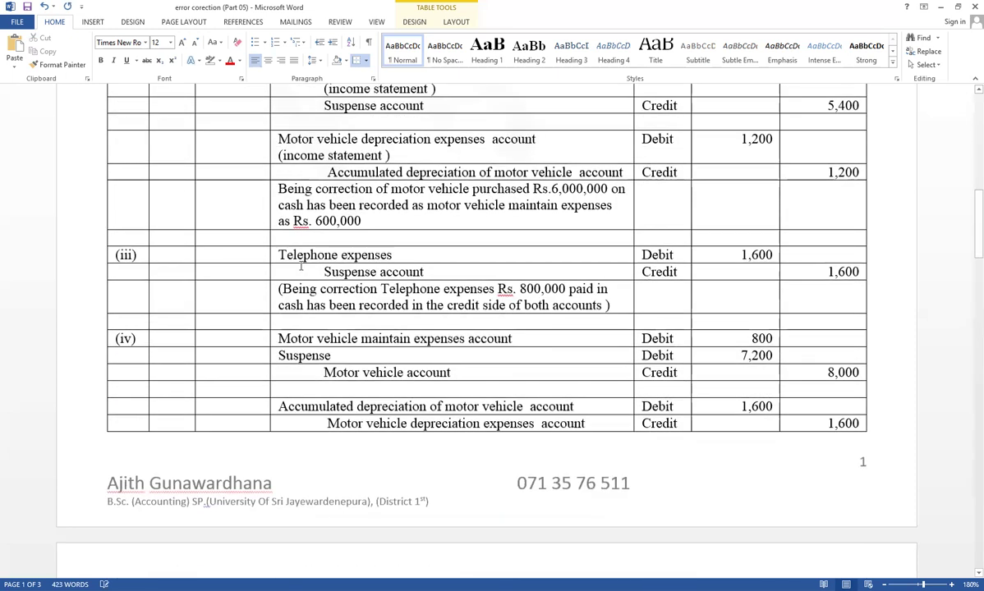
scroll(322, 259, down, 2)
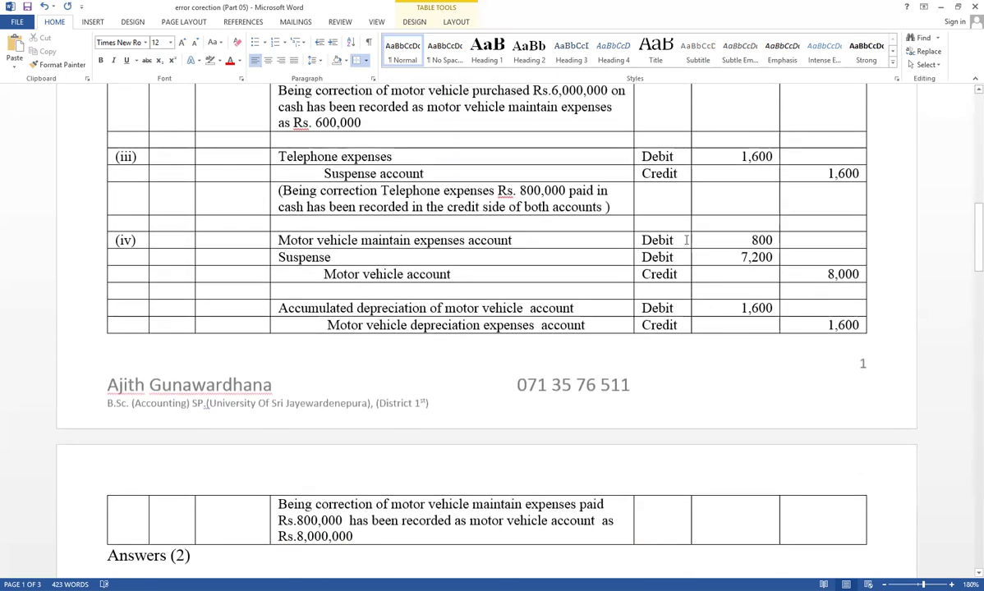
click(539, 257)
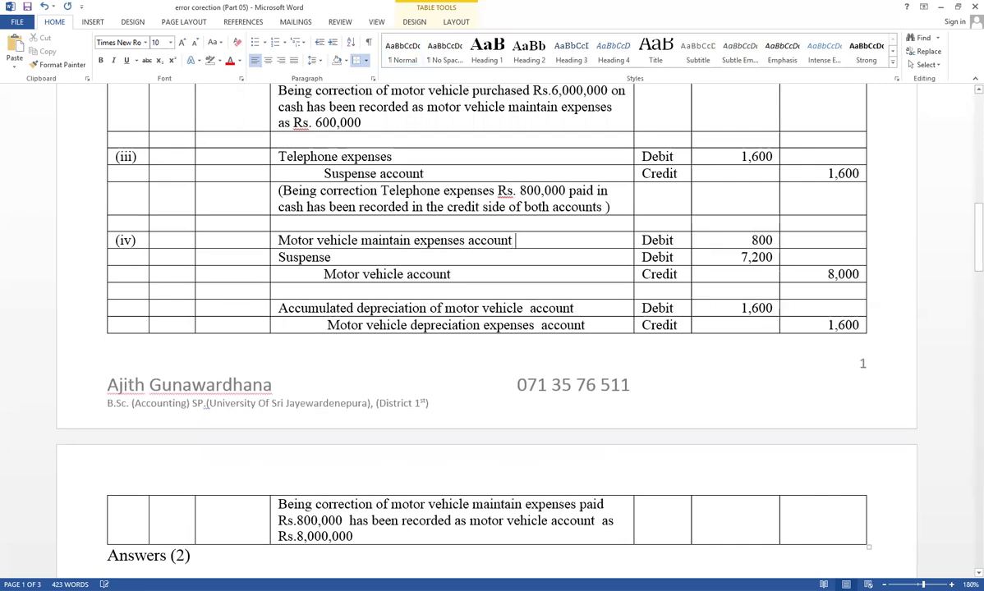
Step: Copy '(income statement )' from entry (ii) onto its own line under entry (iv)'s expense account
scroll(326, 188, up, 4)
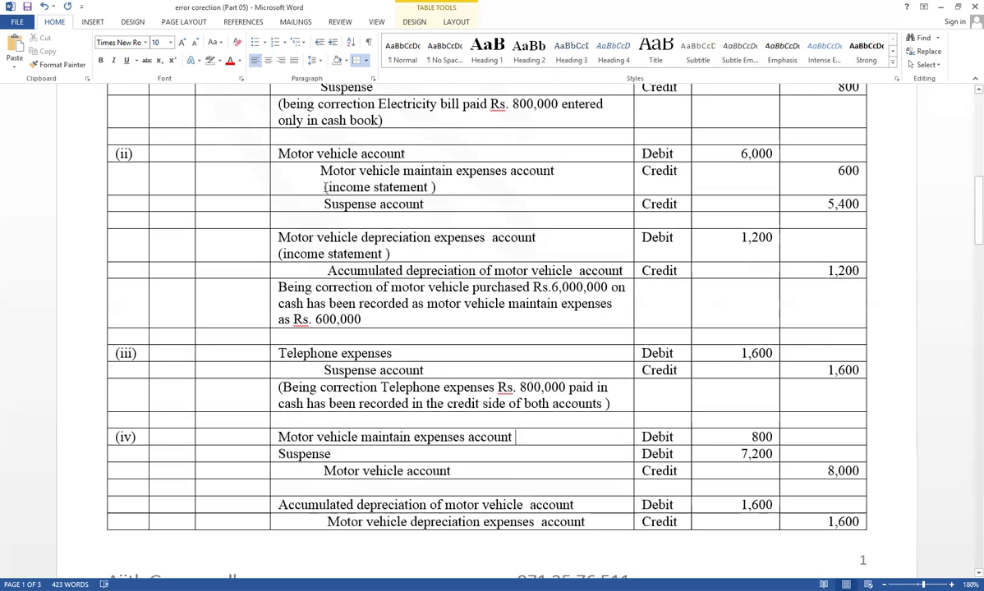
drag(325, 188, 455, 187)
key(ctrl+c)
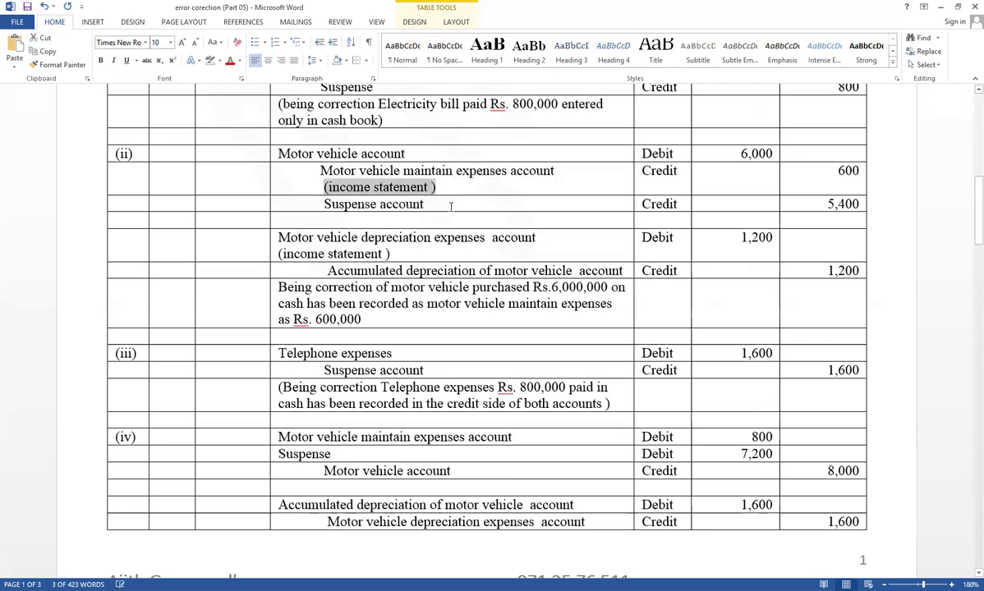
scroll(450, 205, down, 7)
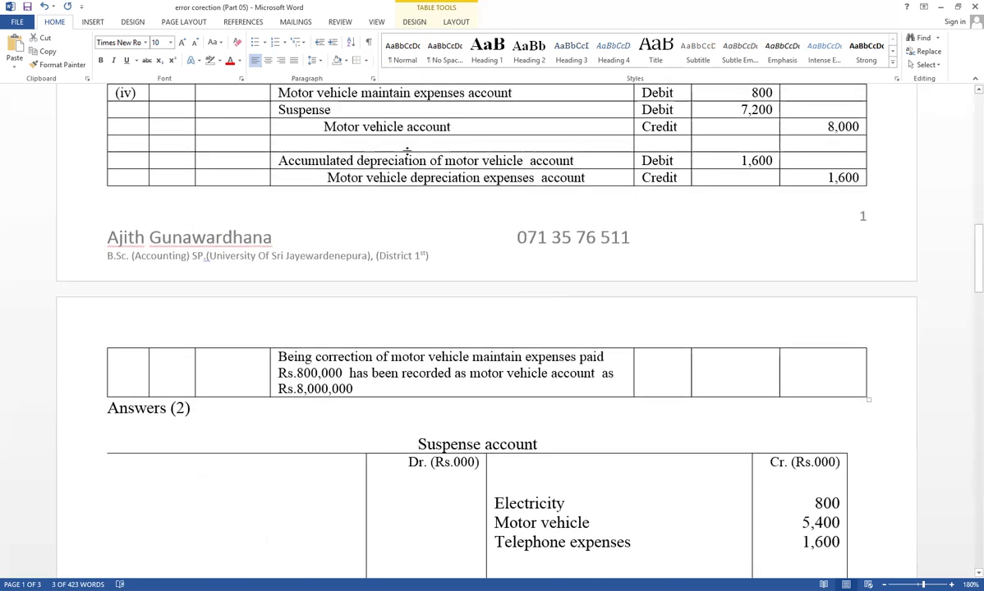
scroll(493, 297, up, 3)
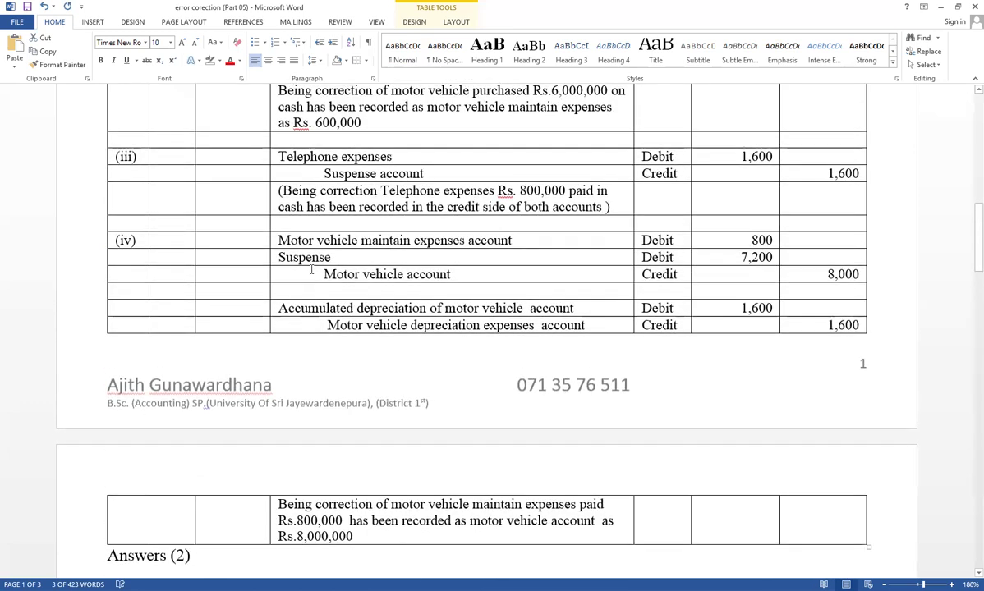
click(523, 240)
key(ctrl+v)
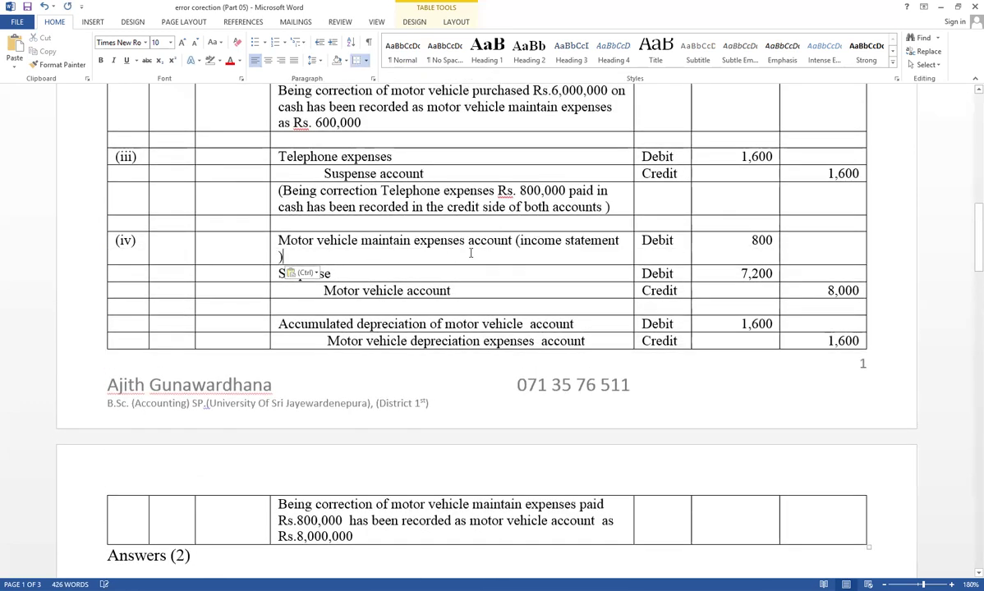
click(515, 240)
key(Return)
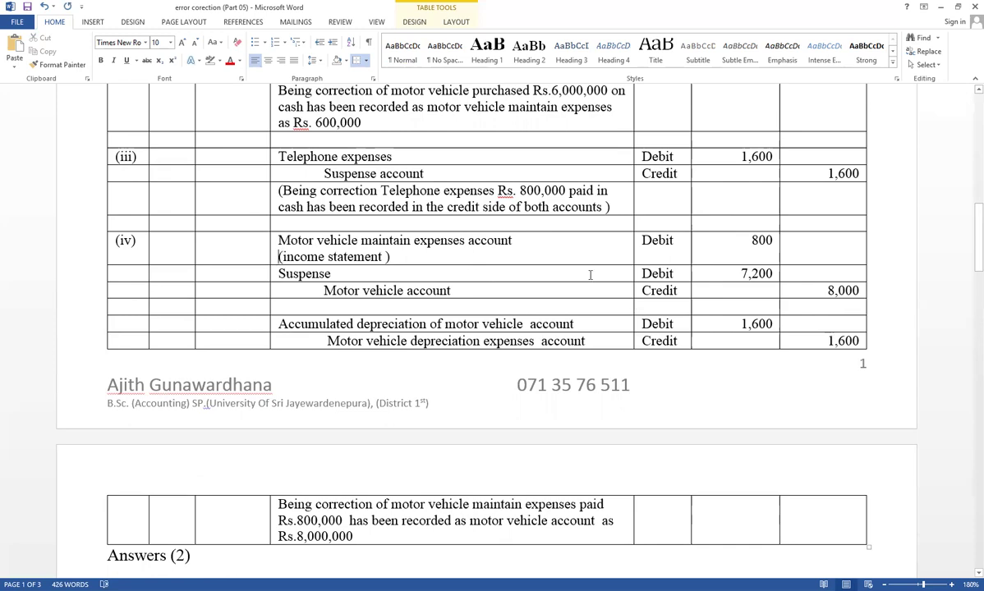
scroll(589, 275, up, 15)
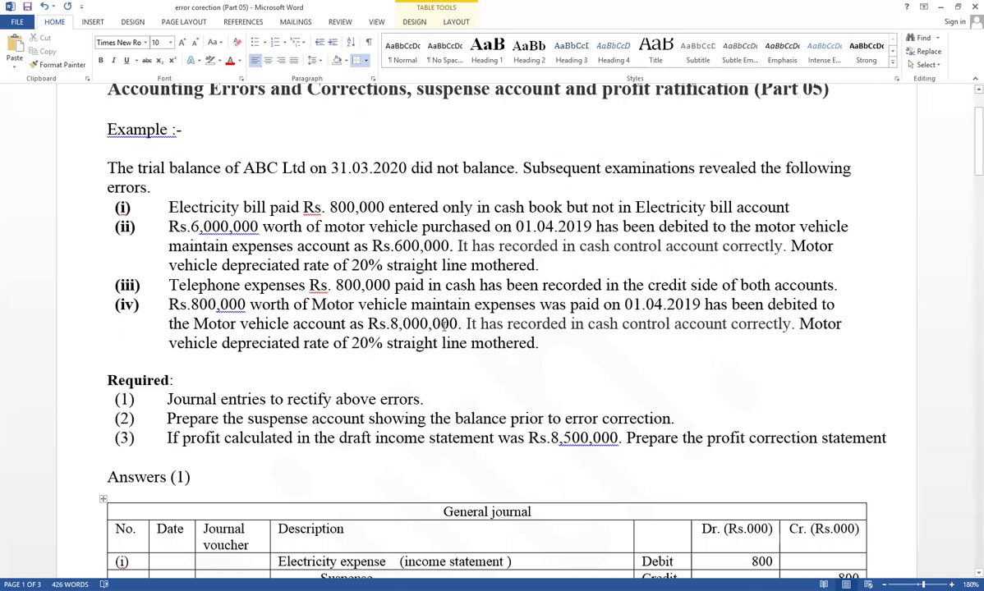
Step: Insert a new line after entry (iv)'s last row holding '(income statement )'
scroll(394, 323, down, 12)
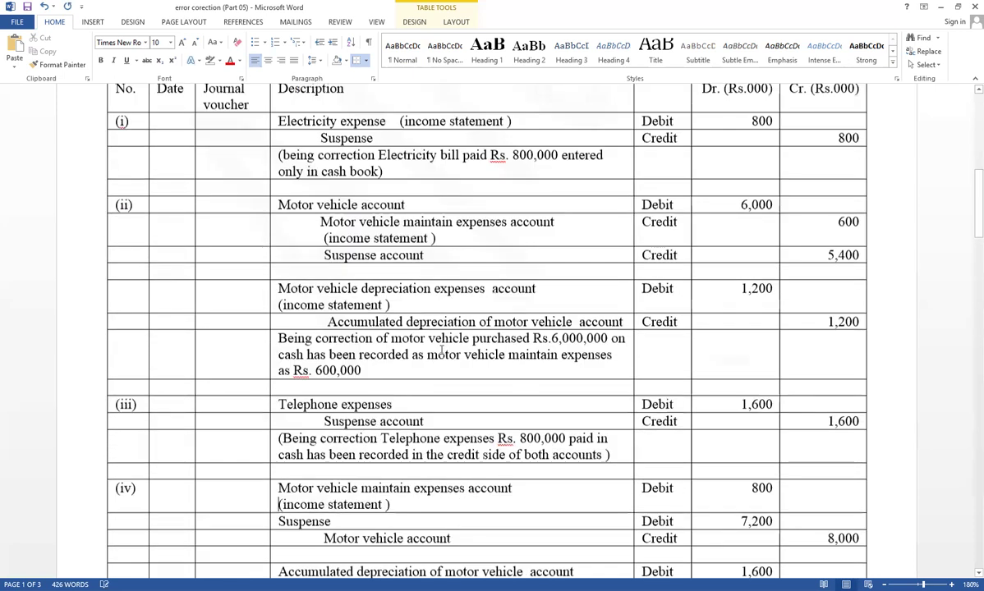
scroll(507, 517, down, 1)
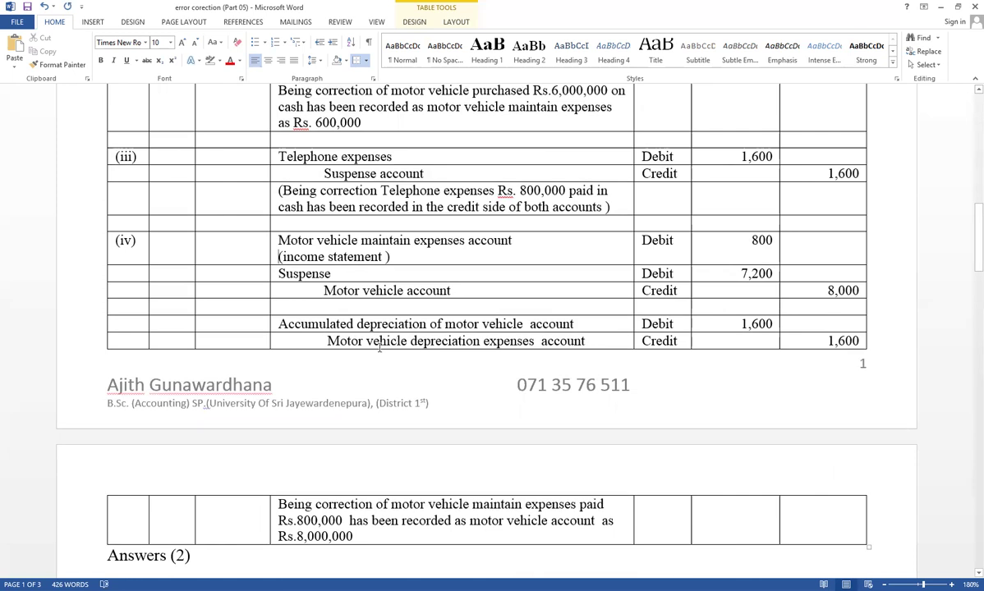
click(588, 340)
key(Return)
key(ctrl+v)
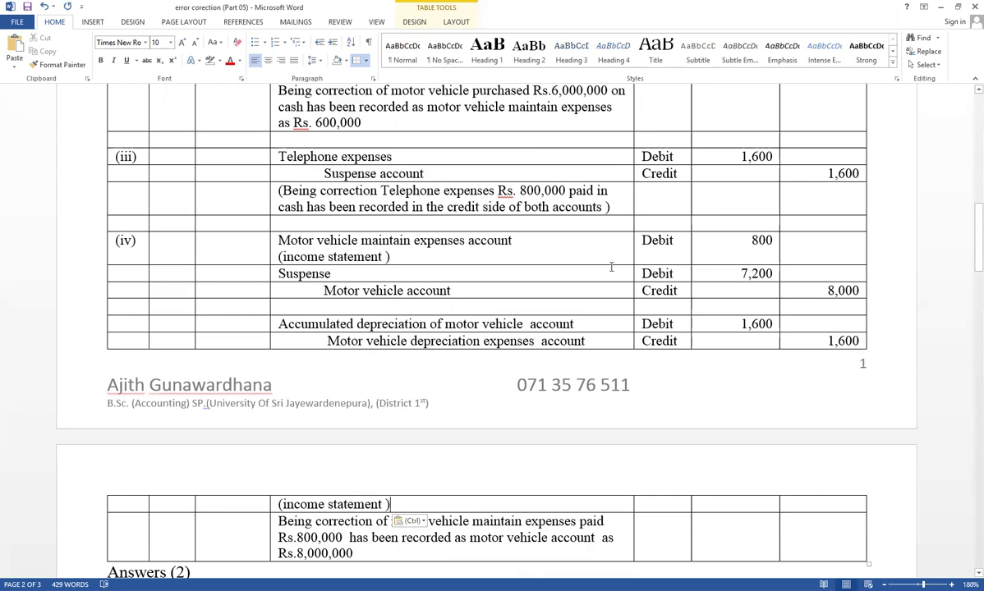
Step: Enter a right-aligned 7,200 and 'Motor vehicle' on the Suspense account's debit side
scroll(711, 320, down, 4)
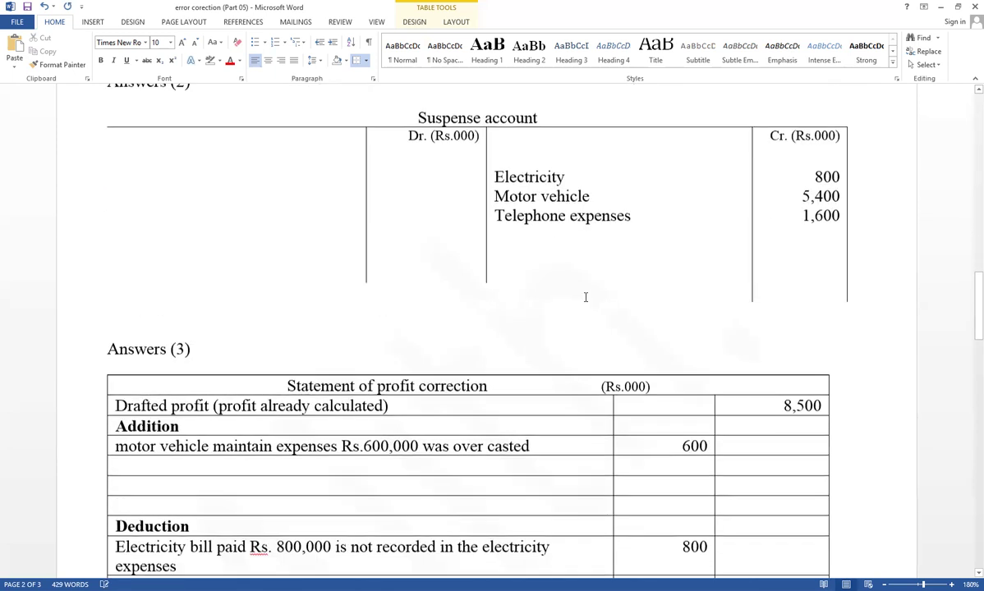
click(428, 178)
key(ctrl+r)
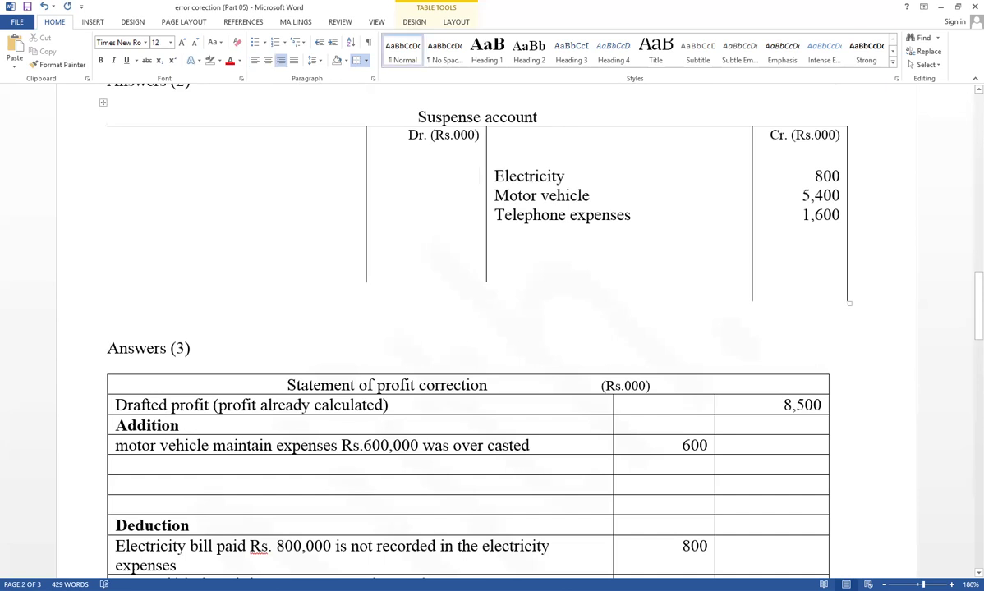
text(7,200)
drag(495, 197, 591, 197)
key(ctrl+c)
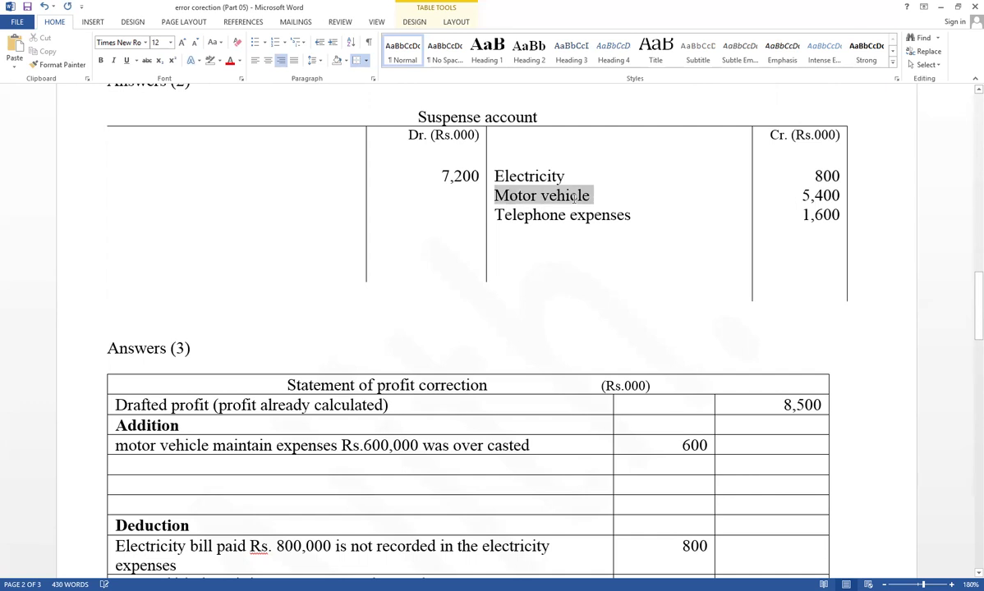
click(304, 178)
key(ctrl+v)
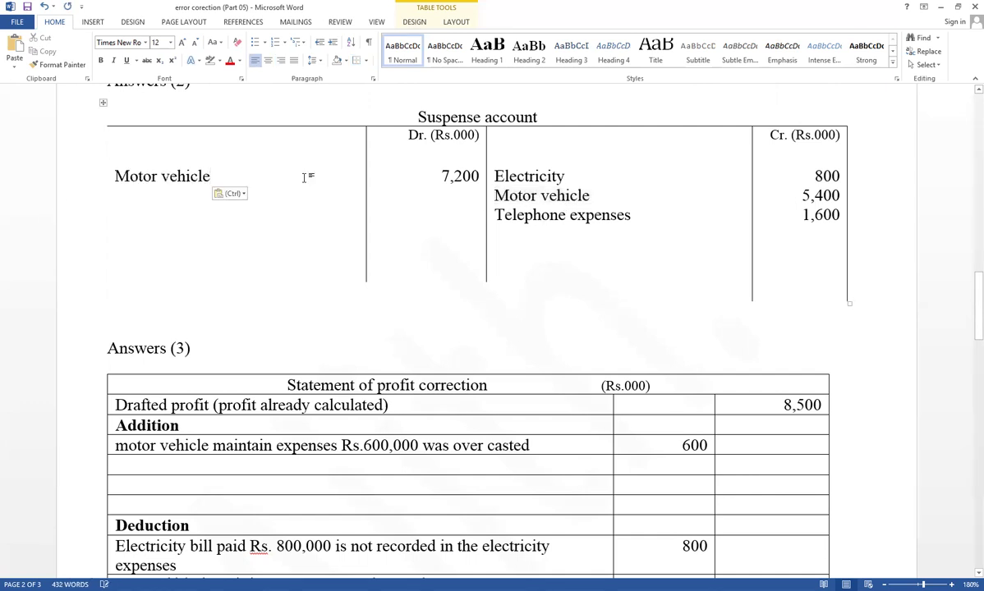
Step: Copy 'Motor vehicle maintain expenses' from journal entry (iv)
scroll(395, 257, up, 2)
scroll(395, 257, up, 6)
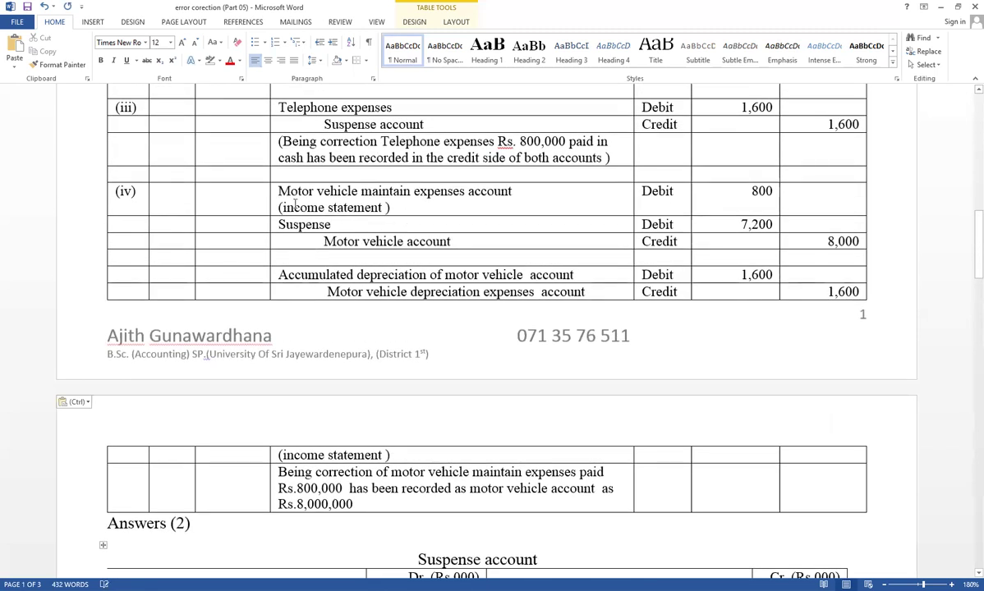
drag(287, 192, 420, 184)
key(ctrl+c)
scroll(420, 184, down, 15)
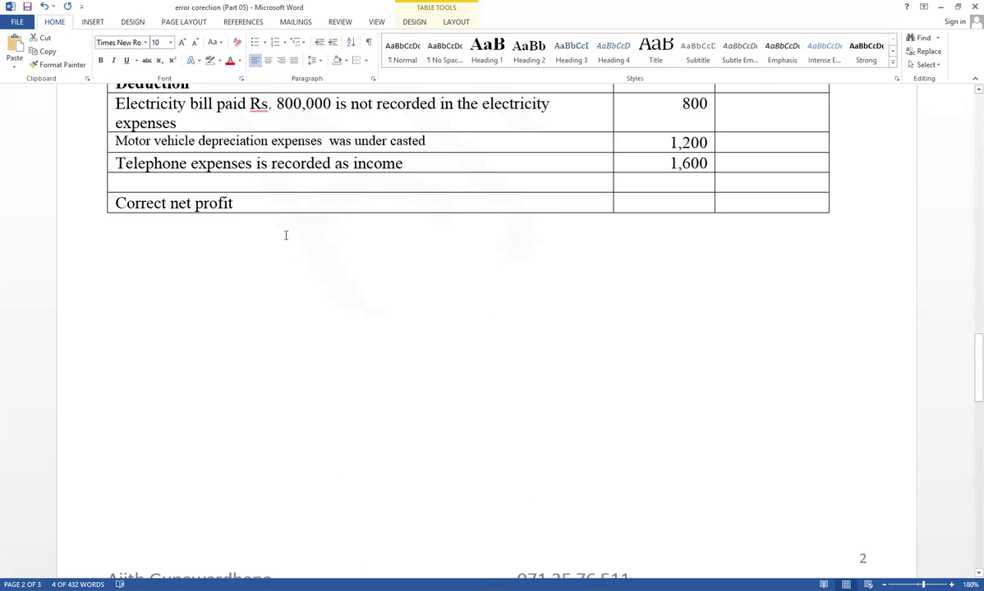
Step: Fill the empty Deduction row with 'Motor vehicle maintain expenses was under casted' and amount 800
click(132, 179)
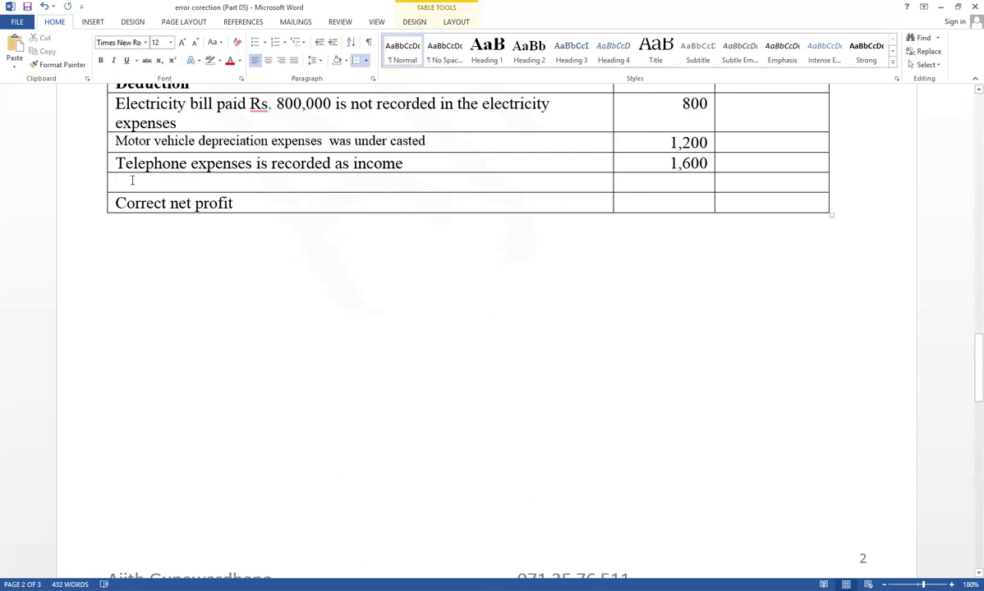
key(ctrl+v)
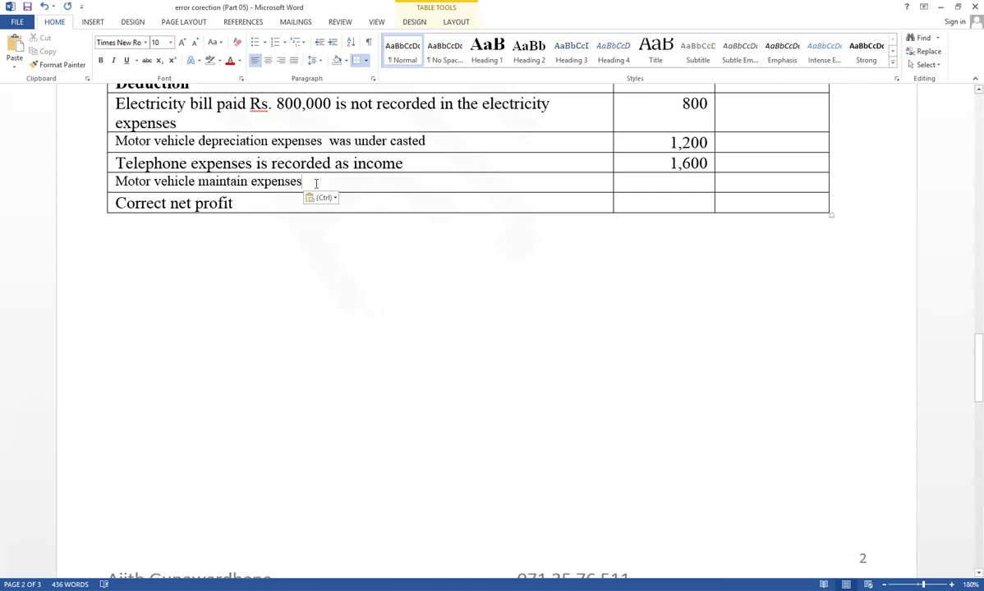
text(is)
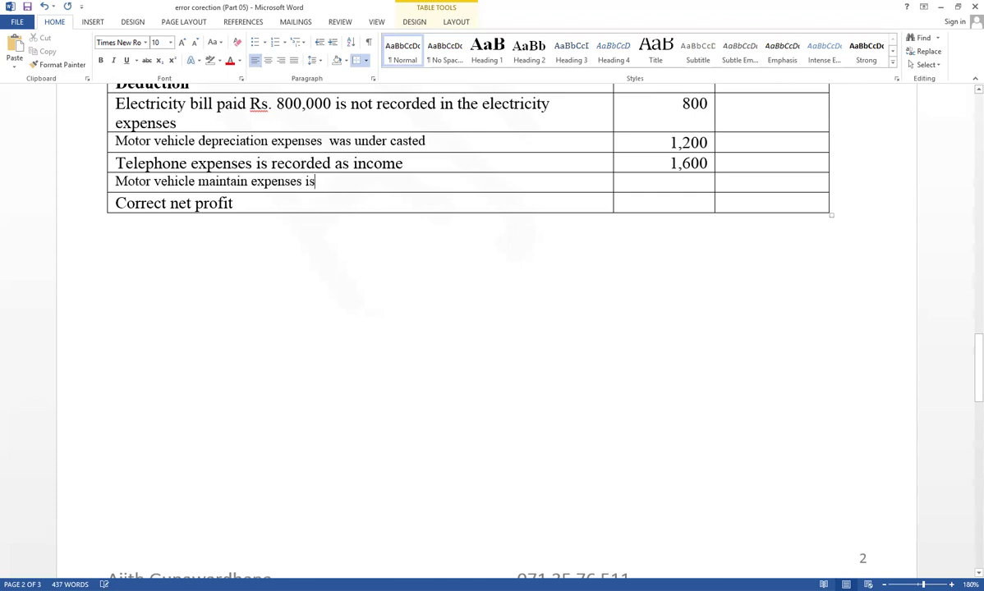
key(BackSpace)
key(BackSpace)
text(was under casted)
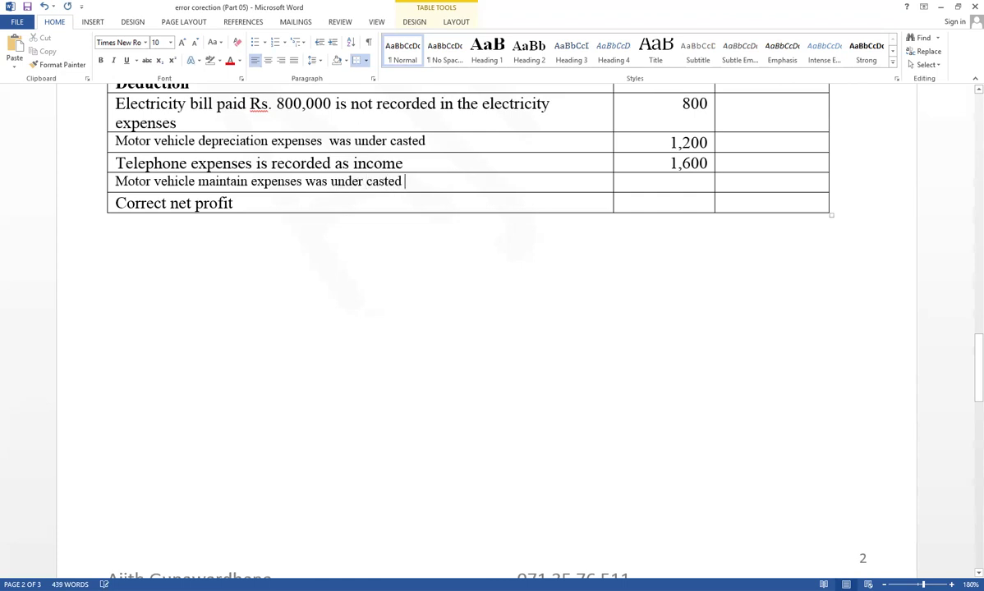
click(665, 182)
text(800)
scroll(455, 154, up, 8)
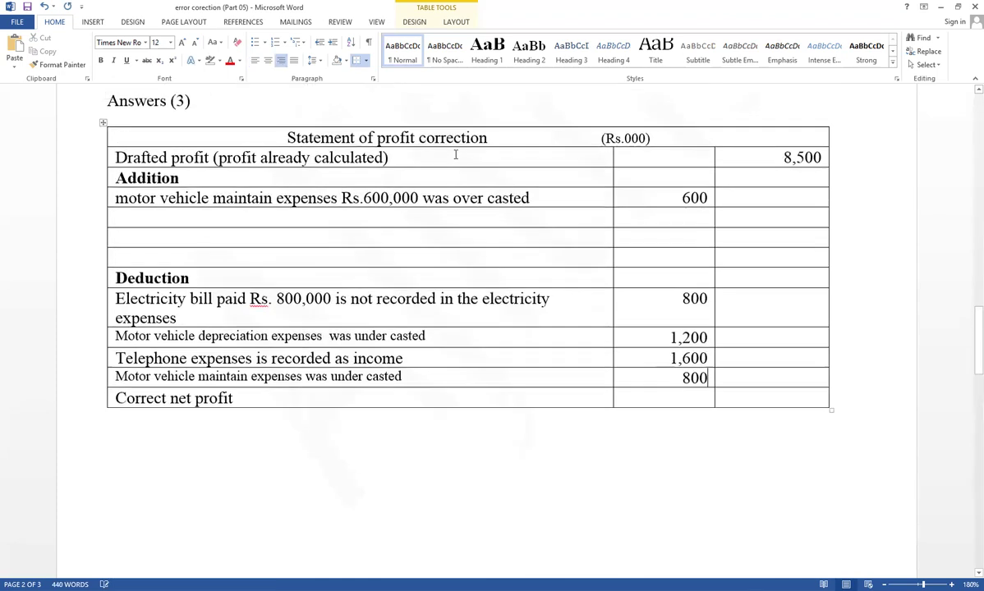
scroll(455, 154, up, 15)
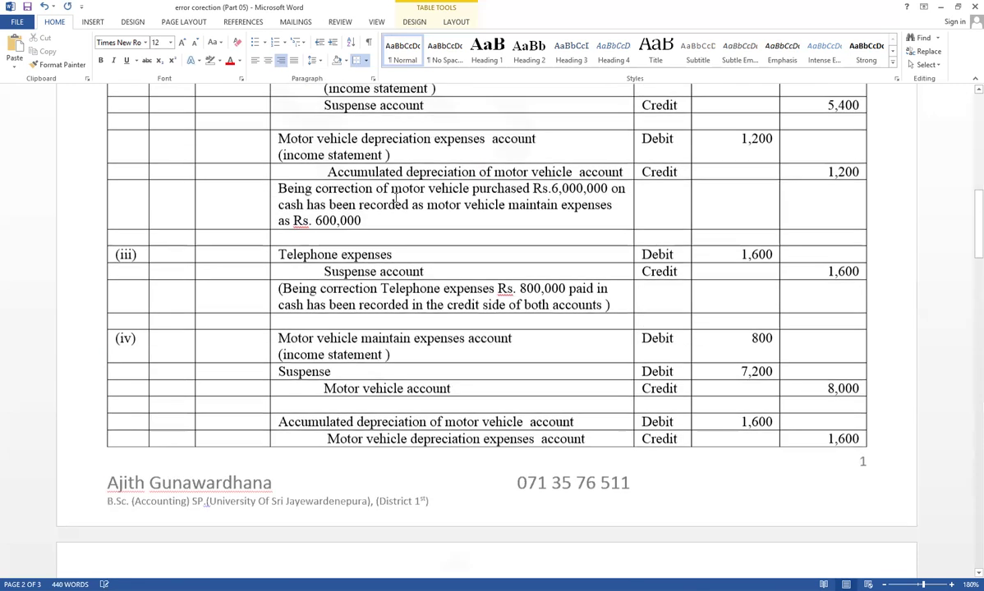
scroll(397, 199, up, 5)
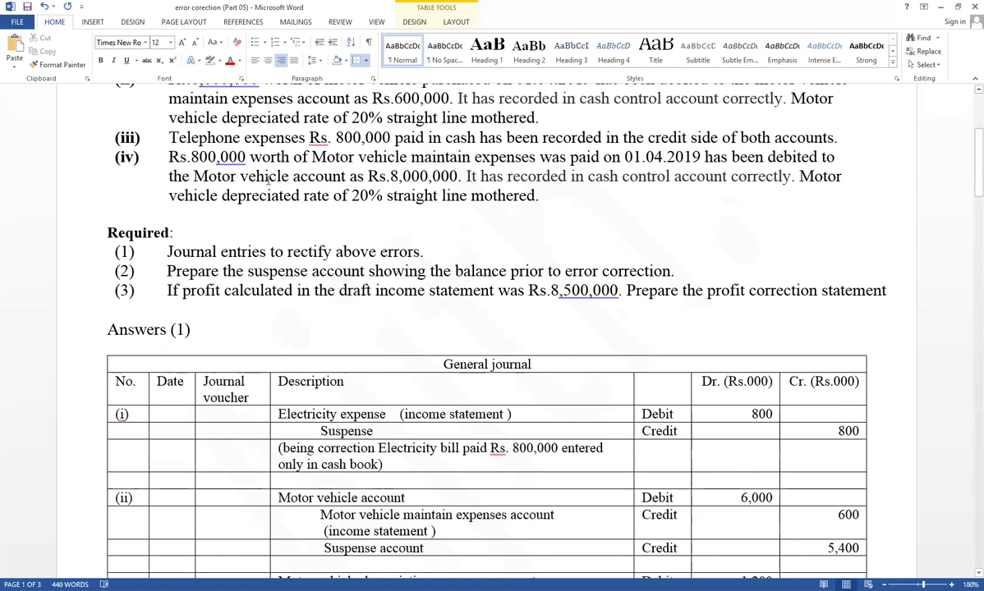
scroll(269, 182, down, 15)
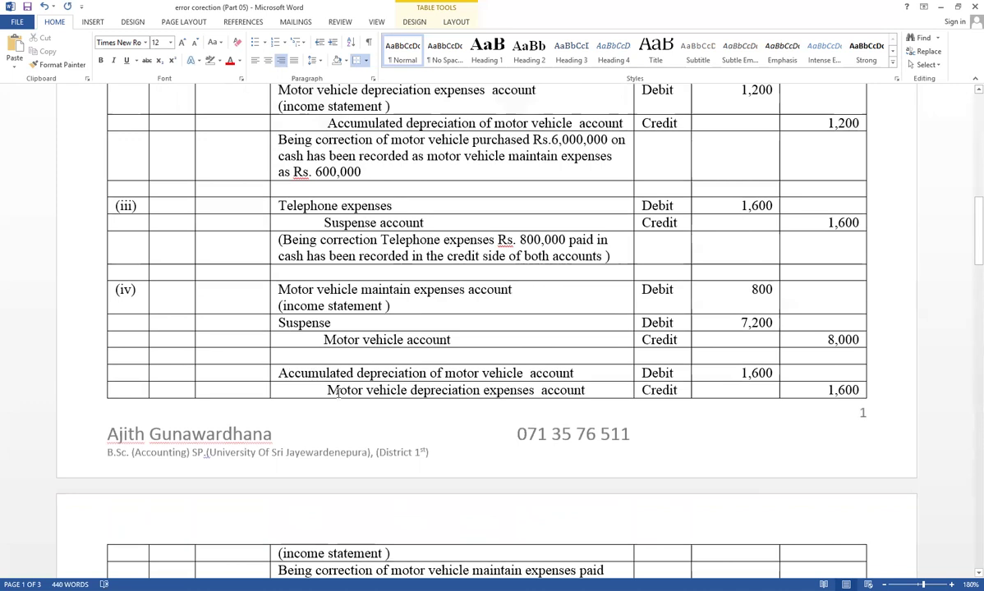
drag(328, 391, 498, 392)
key(ctrl+c)
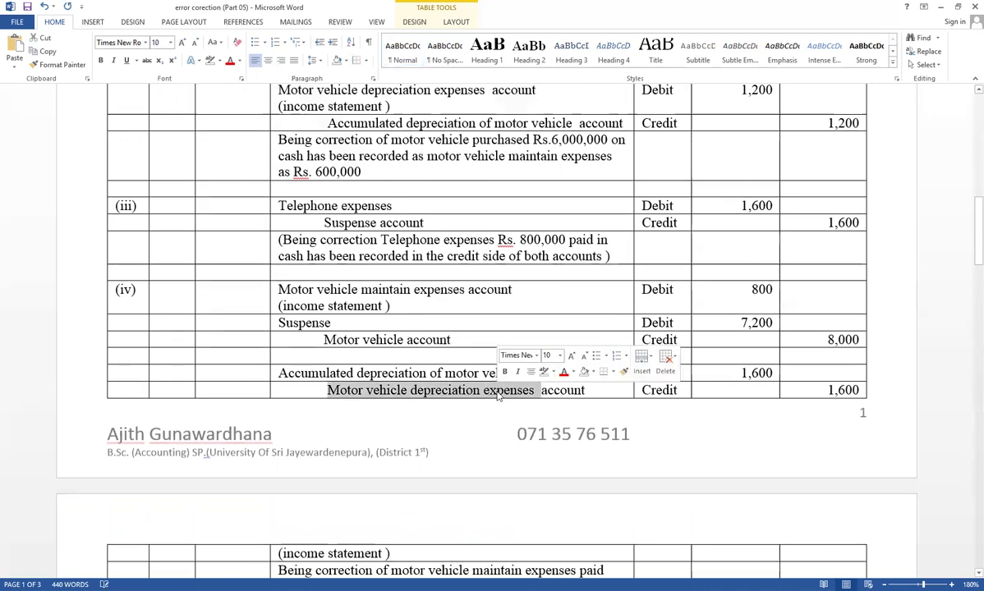
scroll(521, 402, down, 10)
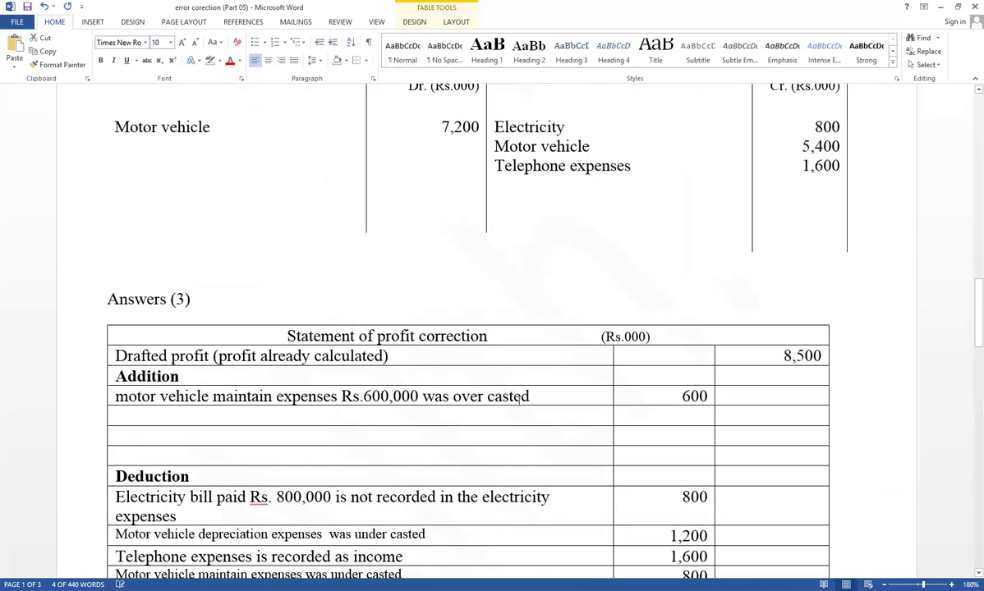
Step: Add 'Motor vehicle depreciation expenses is over casted' with 1,600 under Addition
click(218, 173)
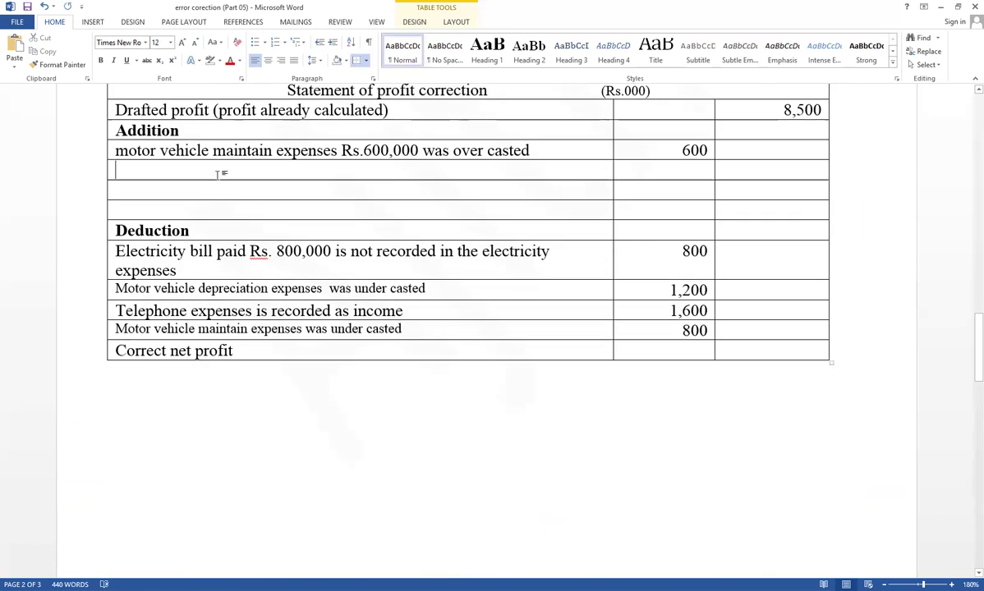
key(ctrl+v)
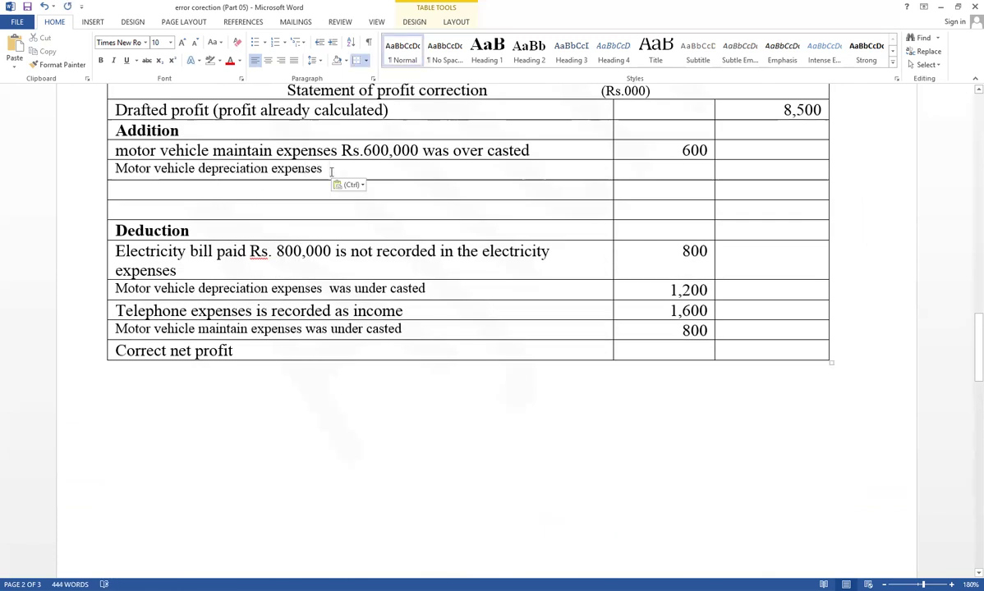
text(is )
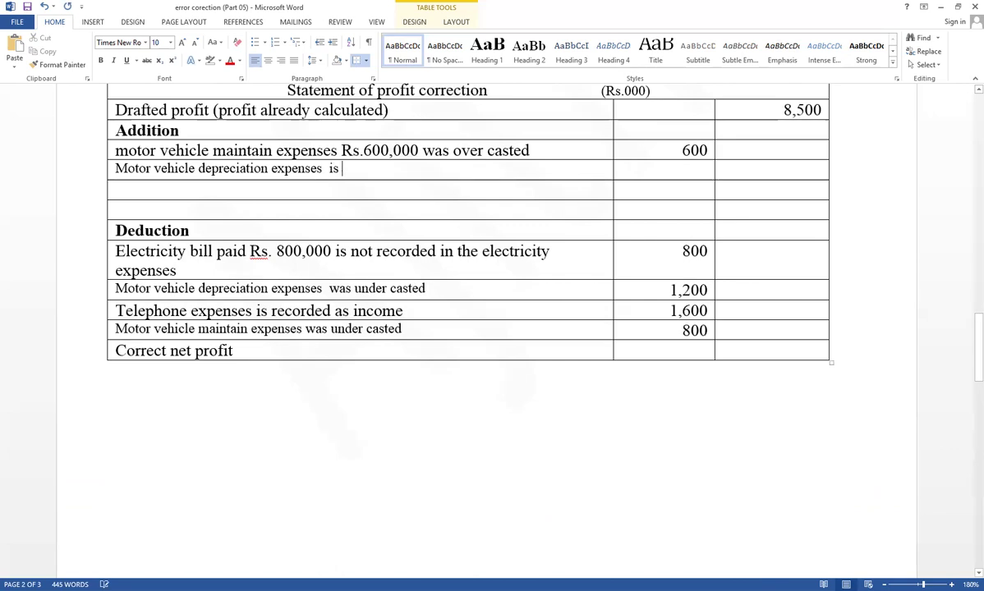
text(over casted)
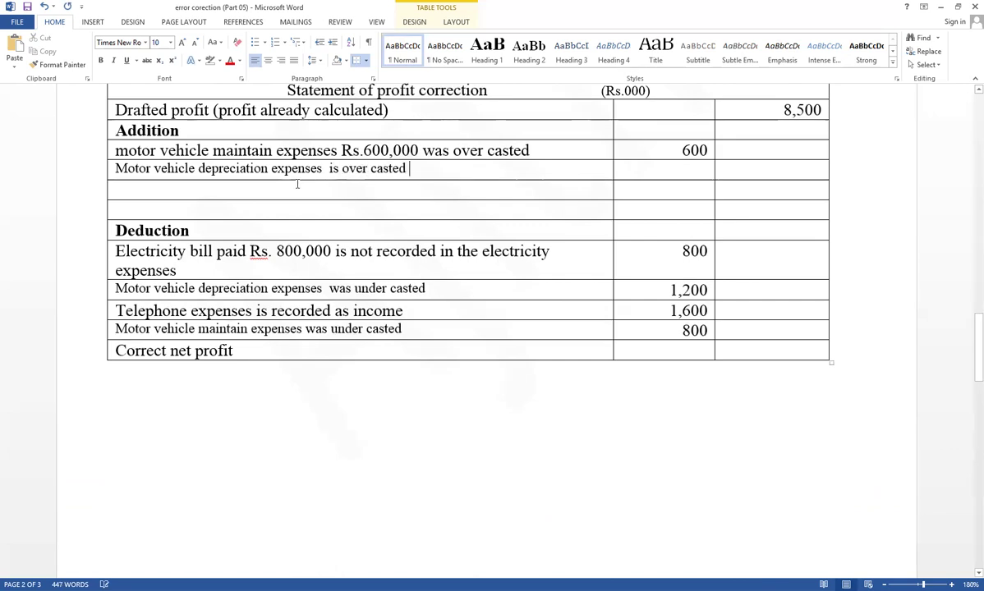
click(629, 169)
text(1,600)
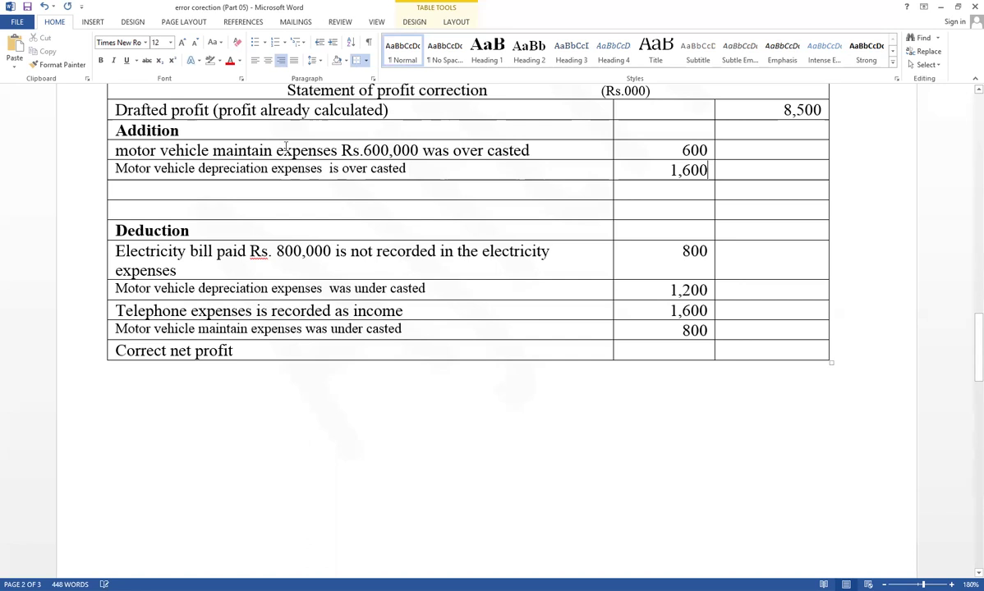
Step: Set the whole profit-correction table's text to 12 pt
scroll(261, 138, up, 3)
scroll(271, 164, up, 6)
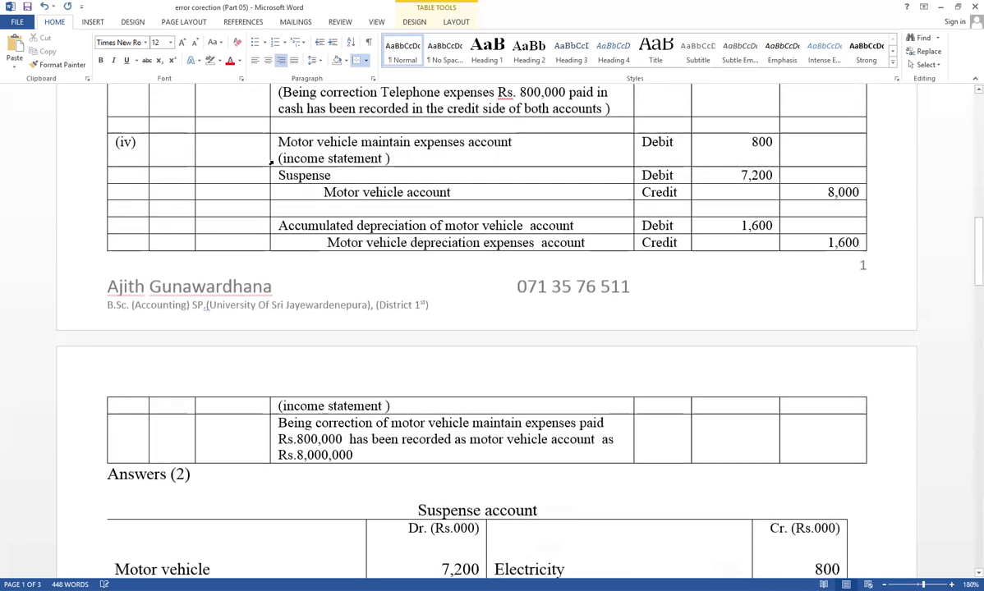
scroll(273, 166, down, 7)
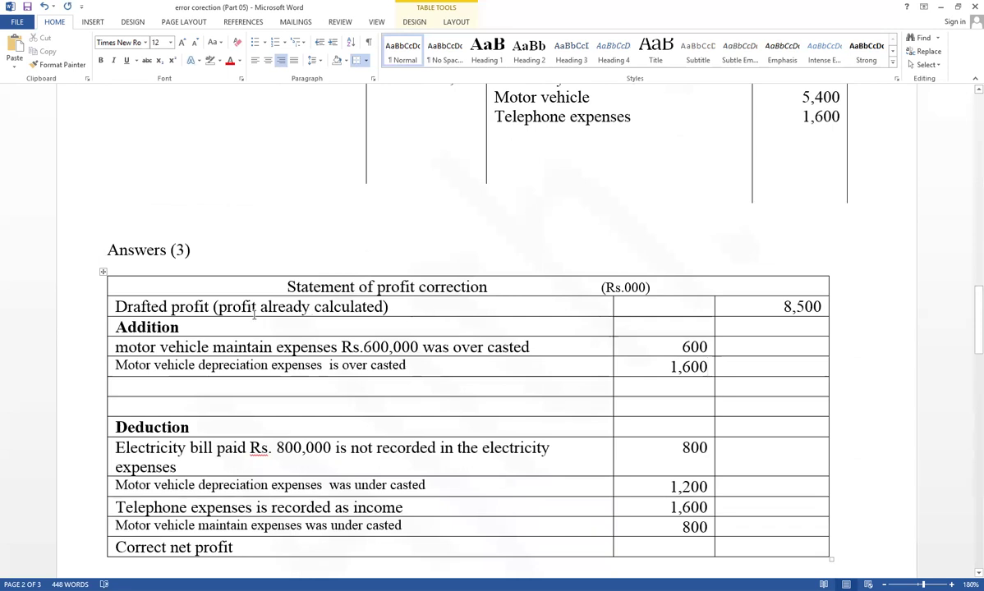
click(103, 271)
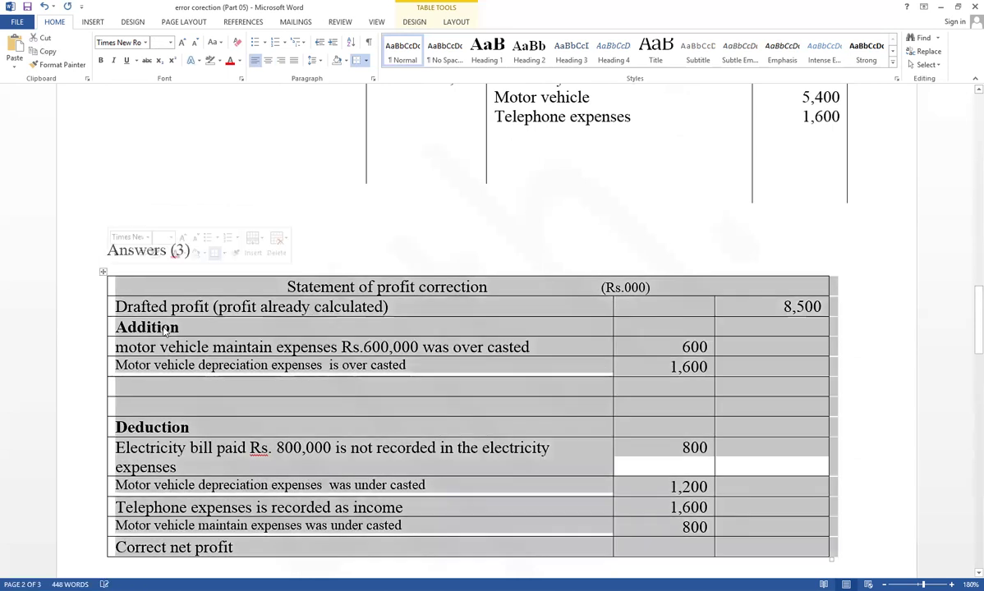
click(159, 43)
text(12)
key(Return)
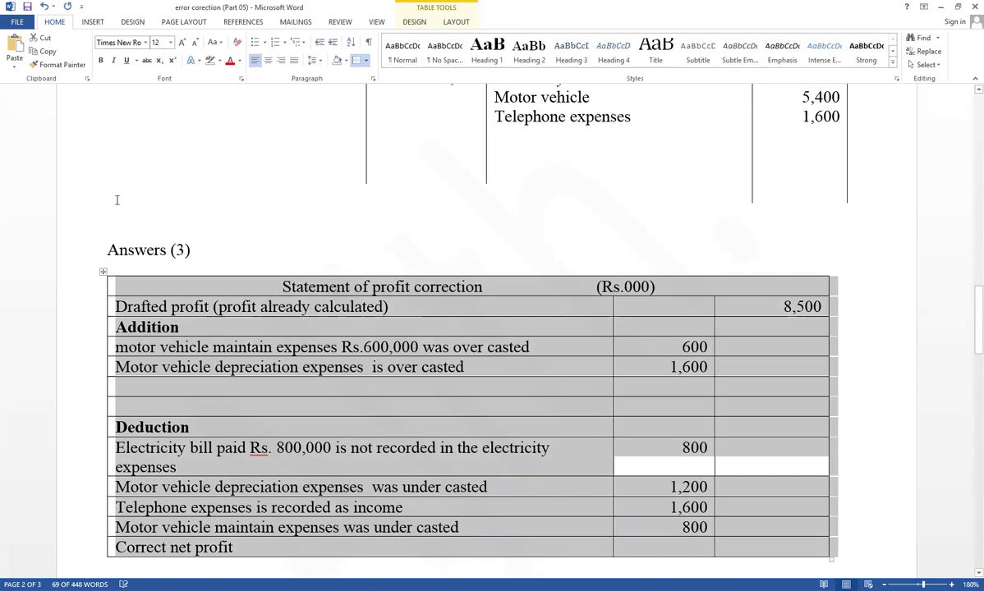
click(509, 329)
scroll(509, 328, up, 5)
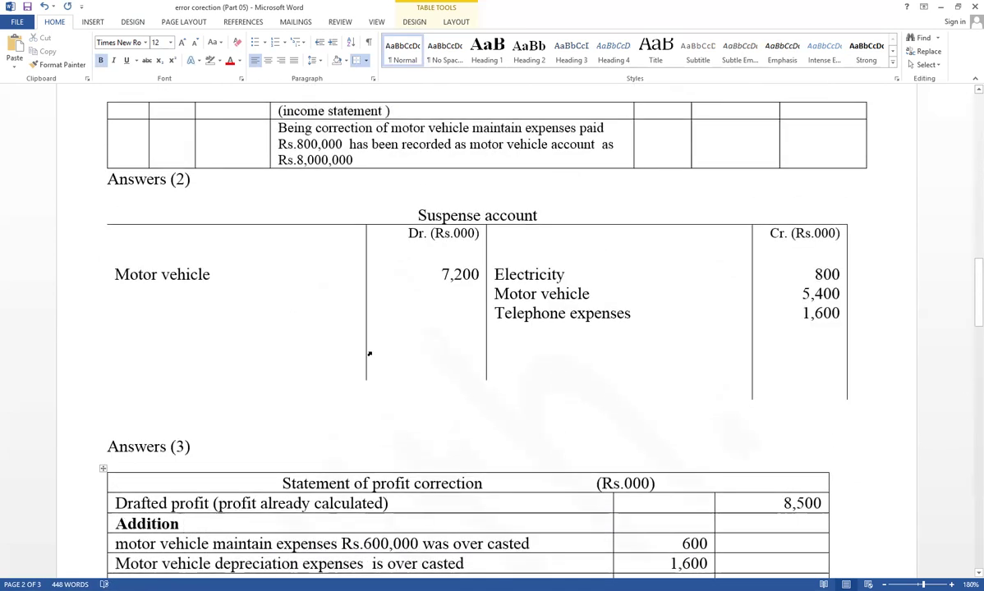
Step: Apply All Borders to the empty debit and credit total cells of the Suspense account
click(368, 349)
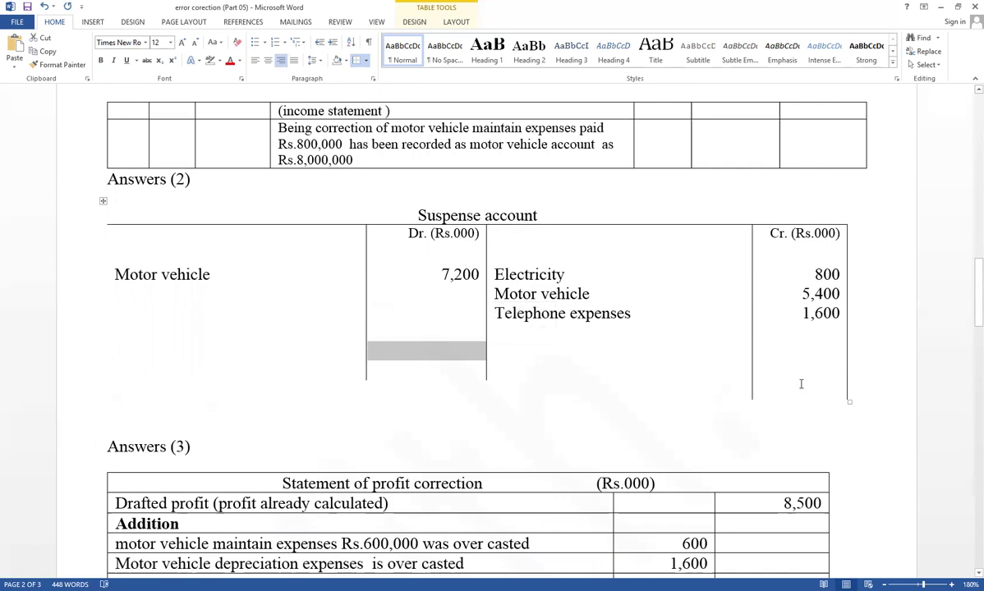
ctrl+click(752, 348)
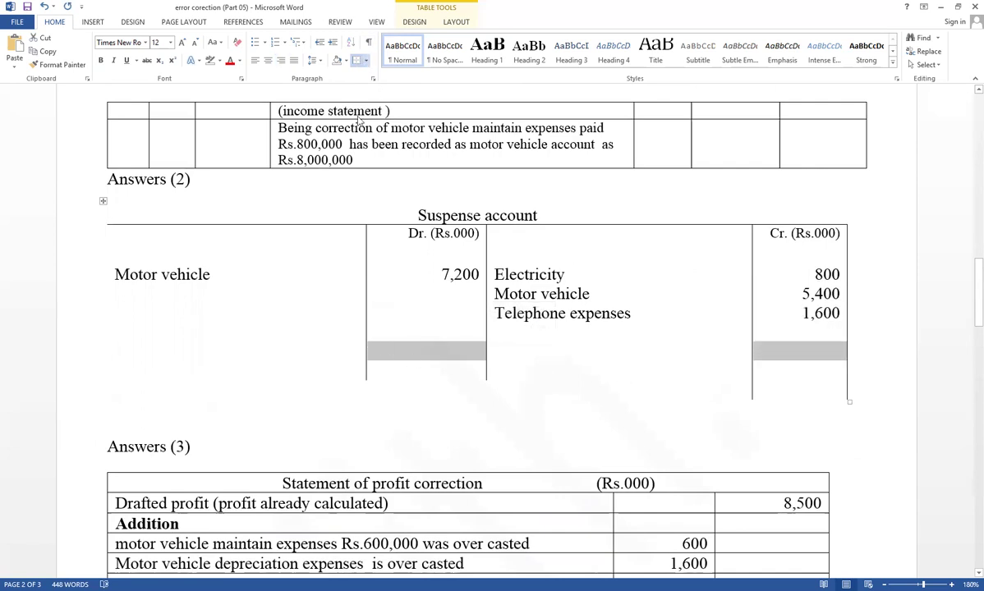
click(365, 60)
click(359, 149)
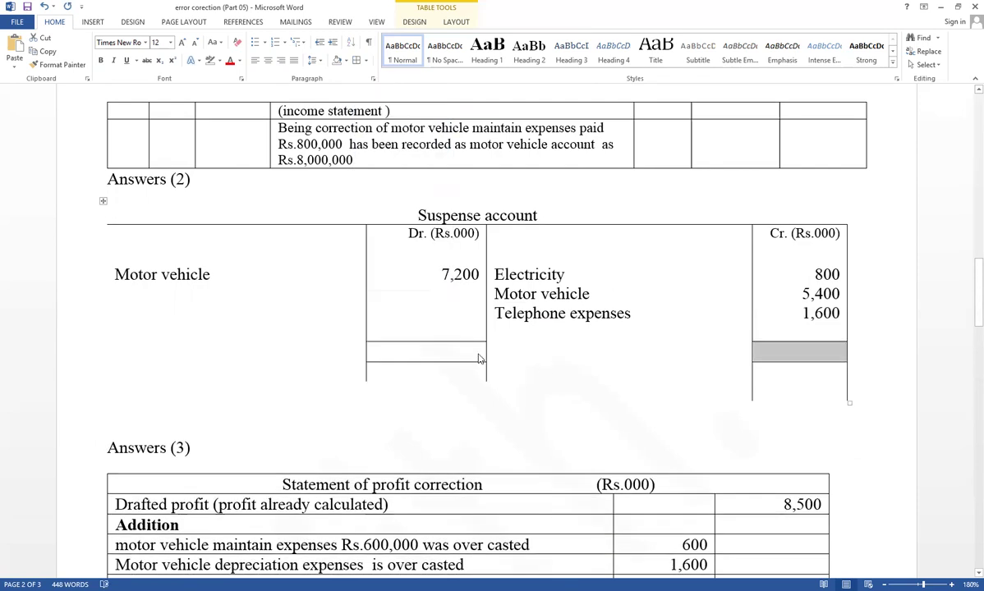
click(443, 328)
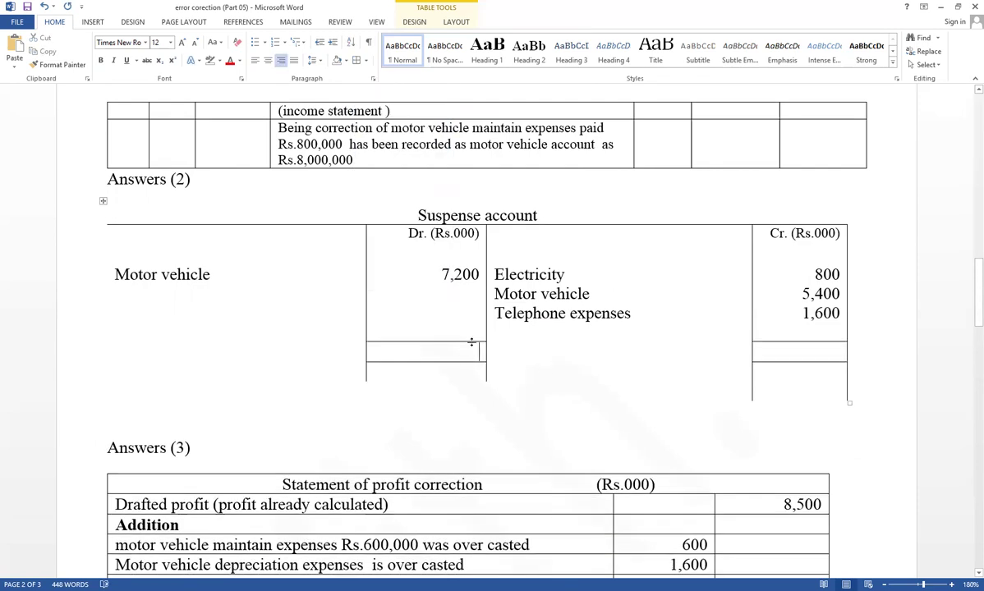
Step: Enter 7,800 totals on both sides and 600 on the debit line above 7,200
click(819, 349)
click(829, 351)
text(7,800)
click(449, 353)
text(7,800)
click(463, 249)
text(600)
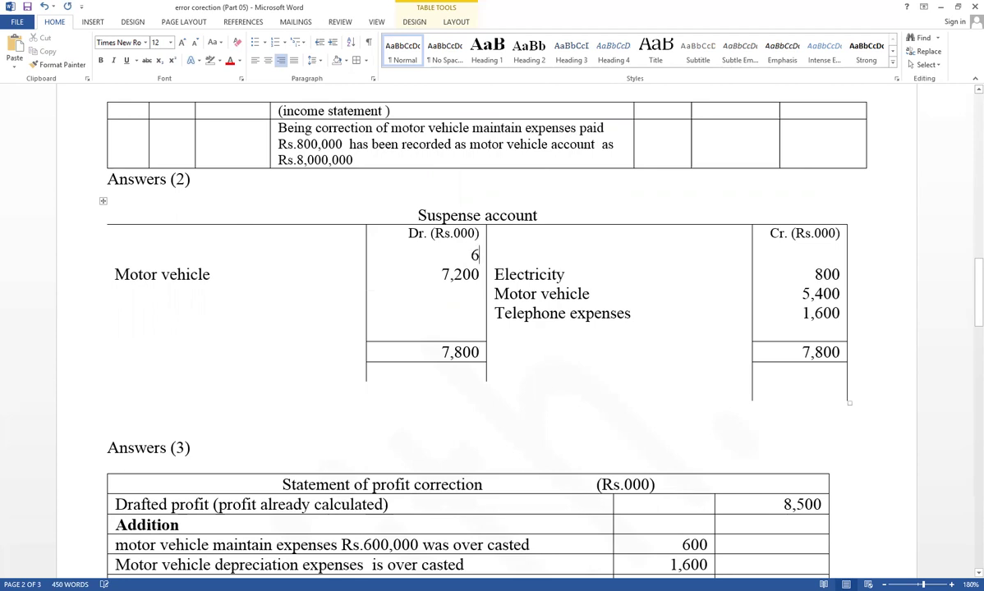